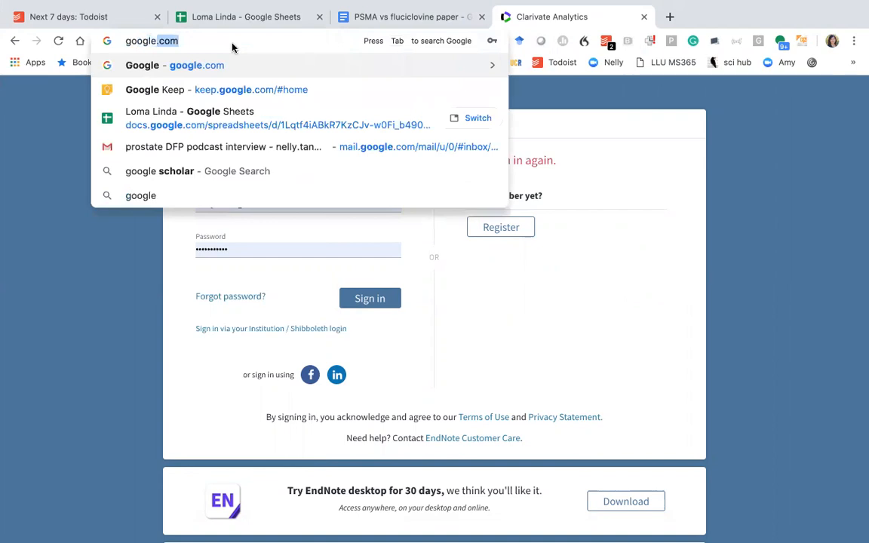
Step: Search Google for myendnoteweb, open the EndNote Online login page and sign in with the saved account
type("myend")
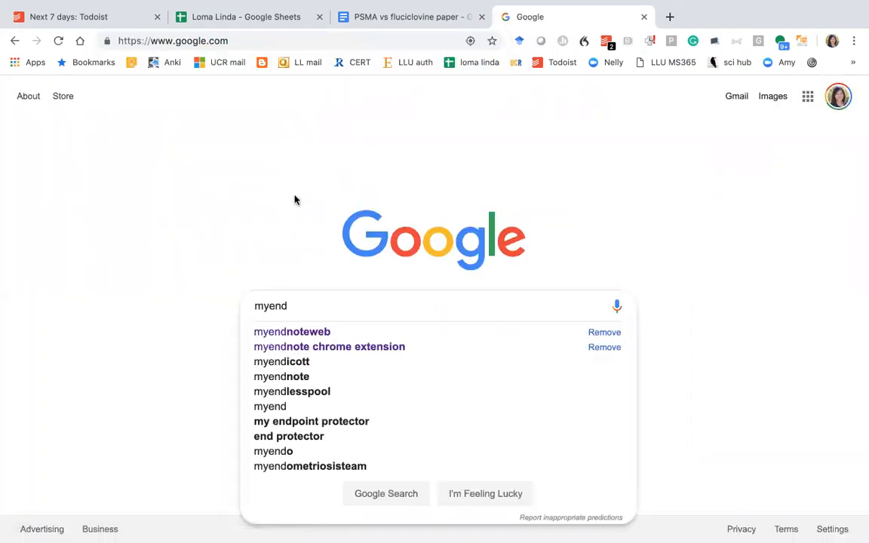
left_click(301, 335)
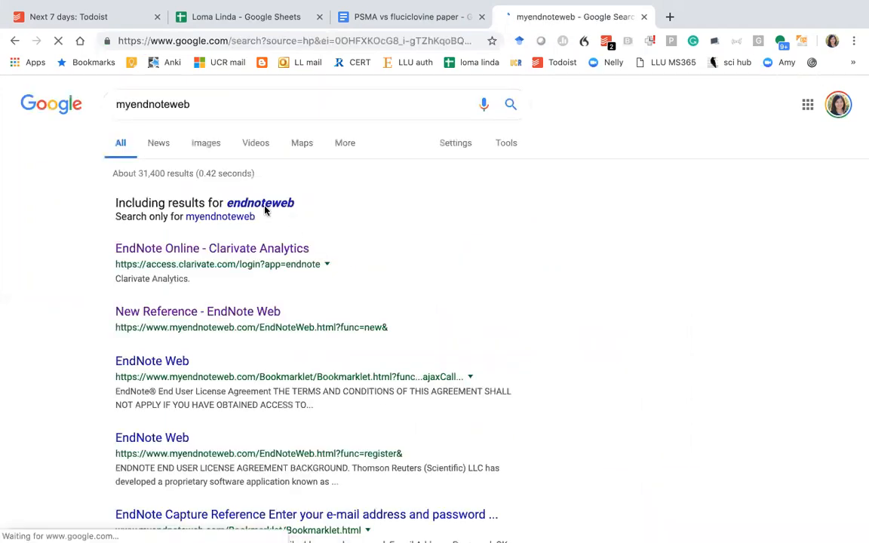
left_click(221, 254)
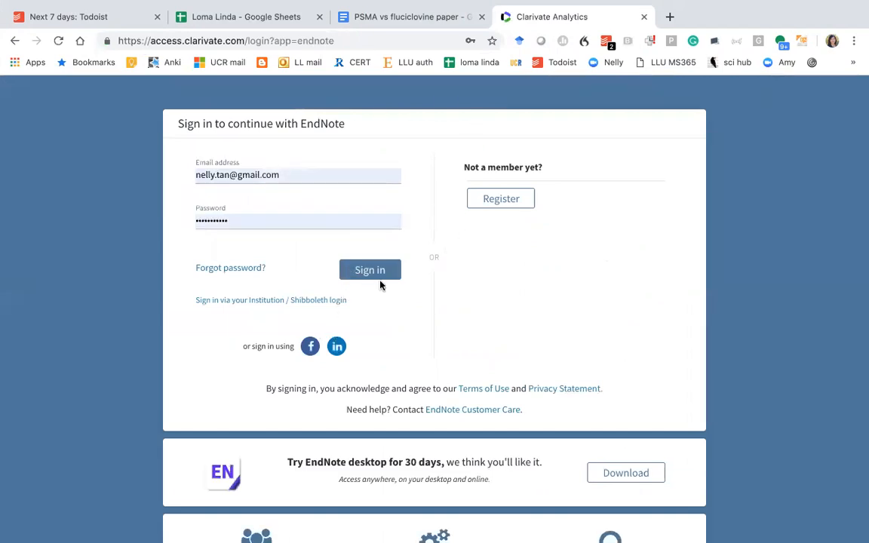
left_click(362, 276)
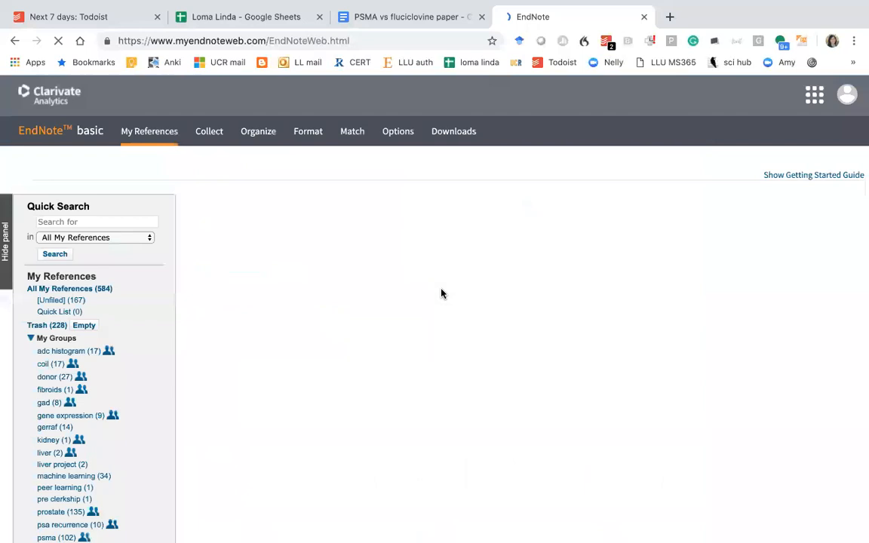
Step: Search PubMed for the author's name in a new browser tab and copy the PMID of the first article
left_click(669, 17)
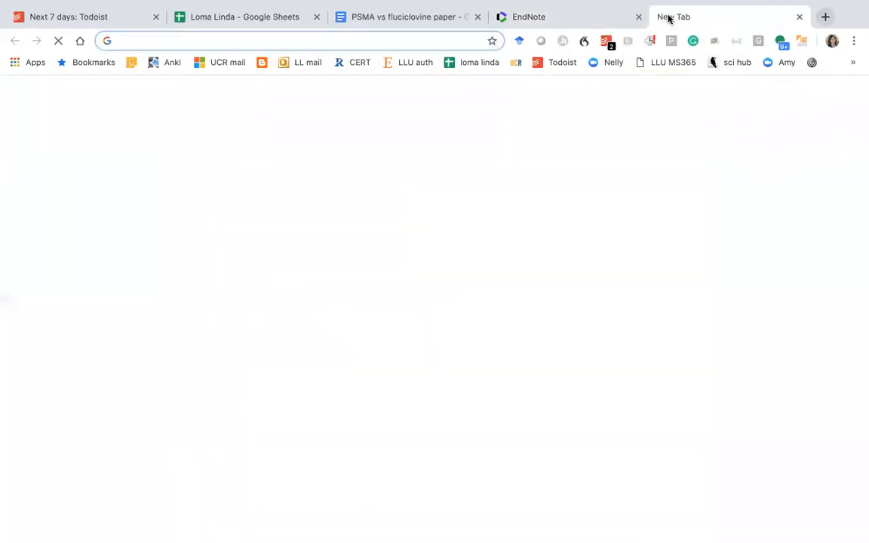
type("pub")
key("Return")
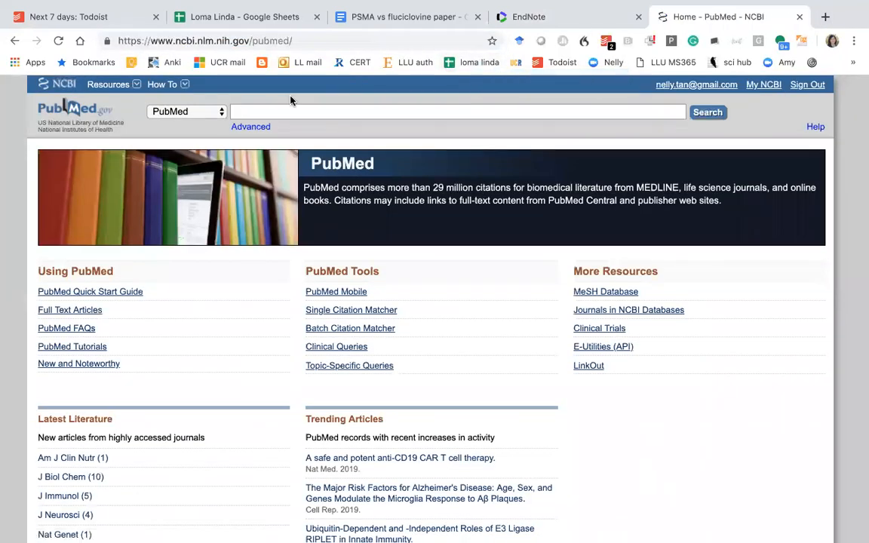
type("nelly tan")
key("Return")
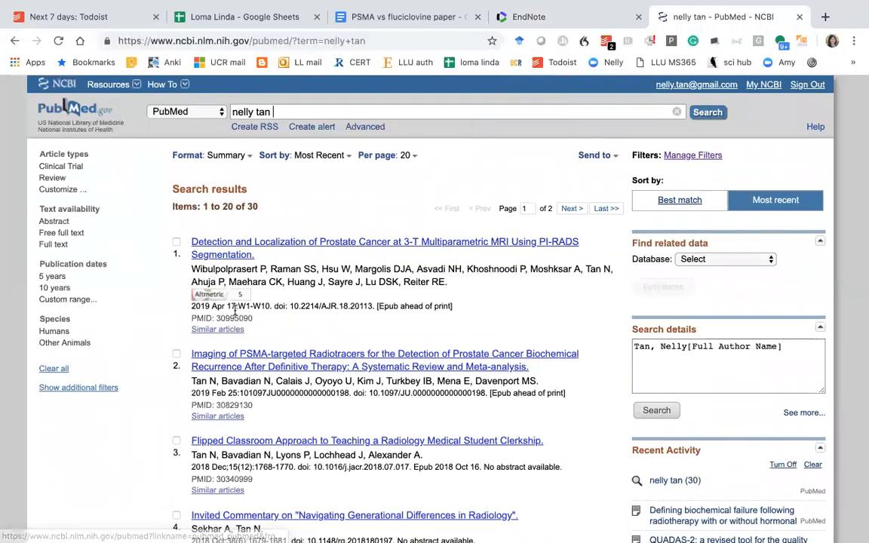
double_click(237, 317)
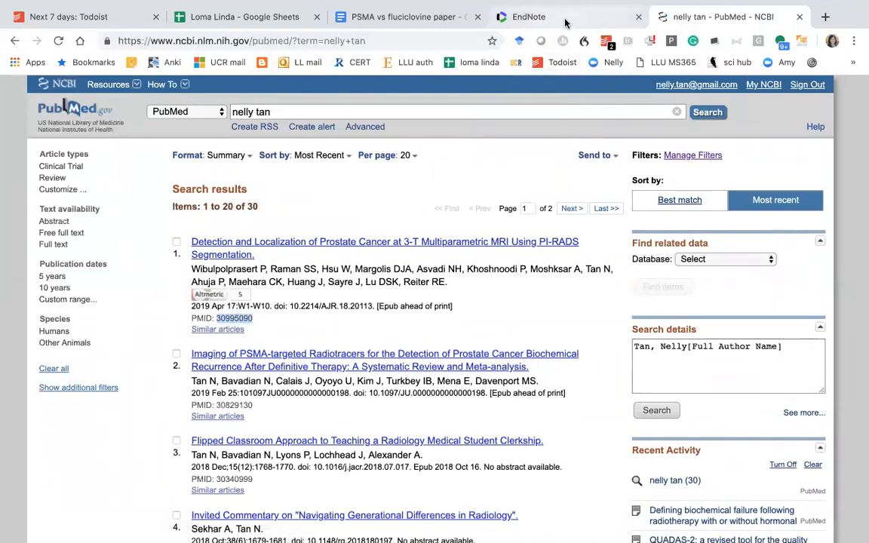
Step: Return to the EndNote site and open its online search for collecting references
left_click(515, 18)
mouse_move(210, 131)
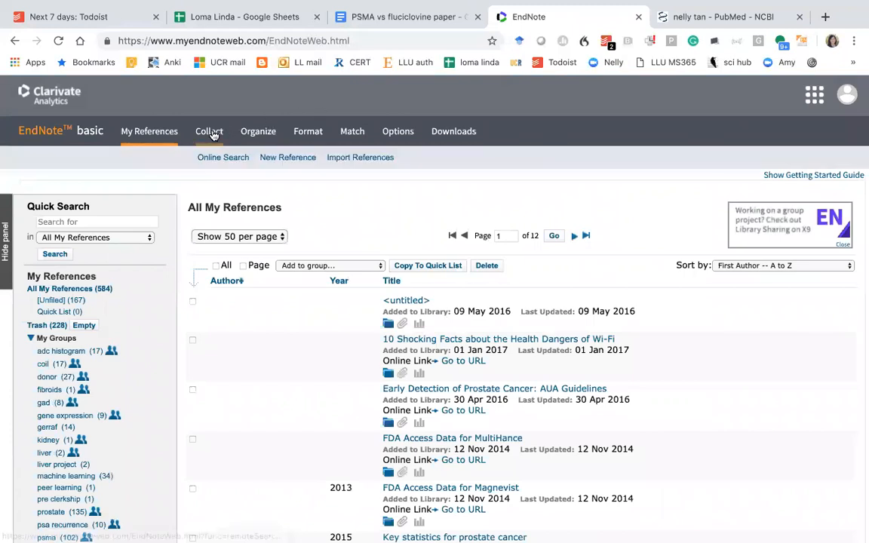
left_click(218, 158)
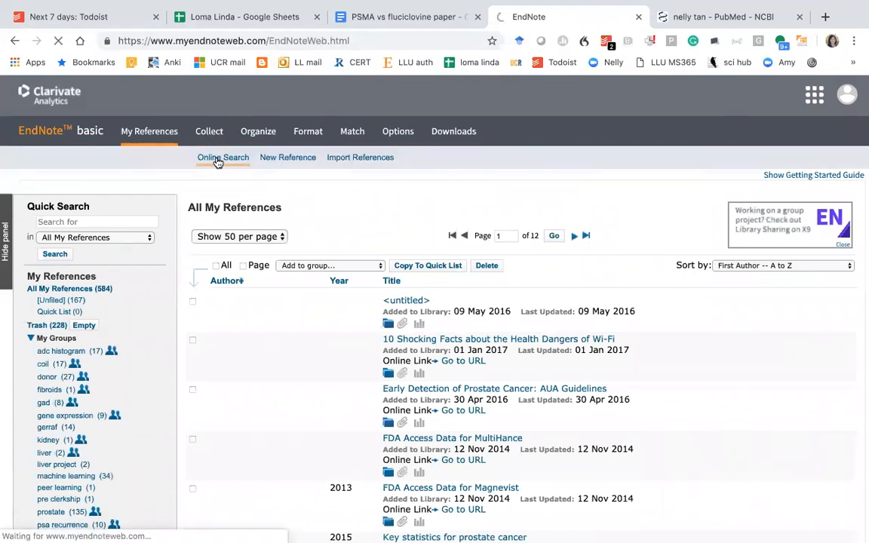
Step: Review the available database connections and the favorites selection for the online search
left_click(111, 249)
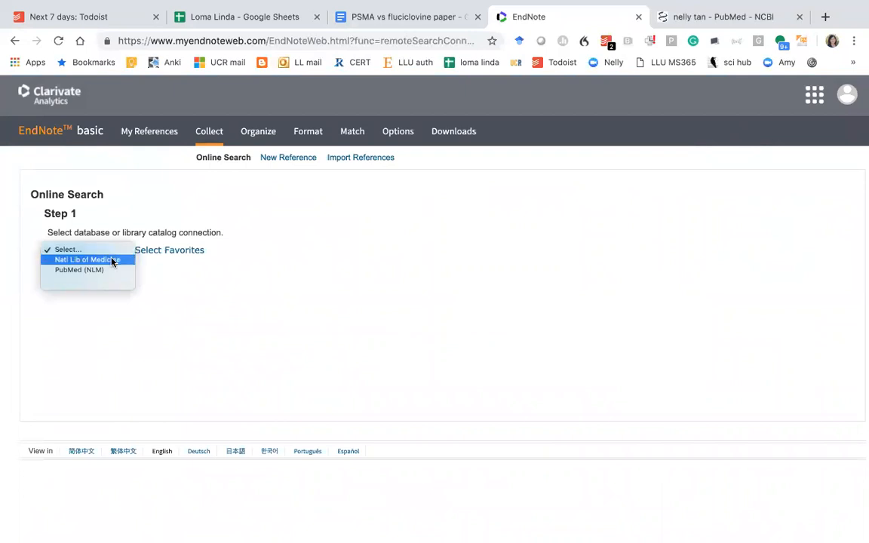
left_click(169, 254)
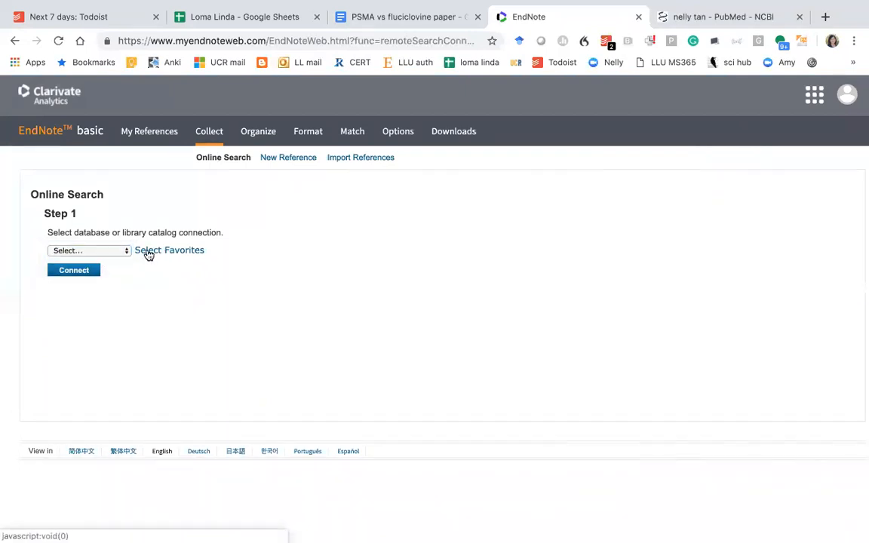
left_click(145, 251)
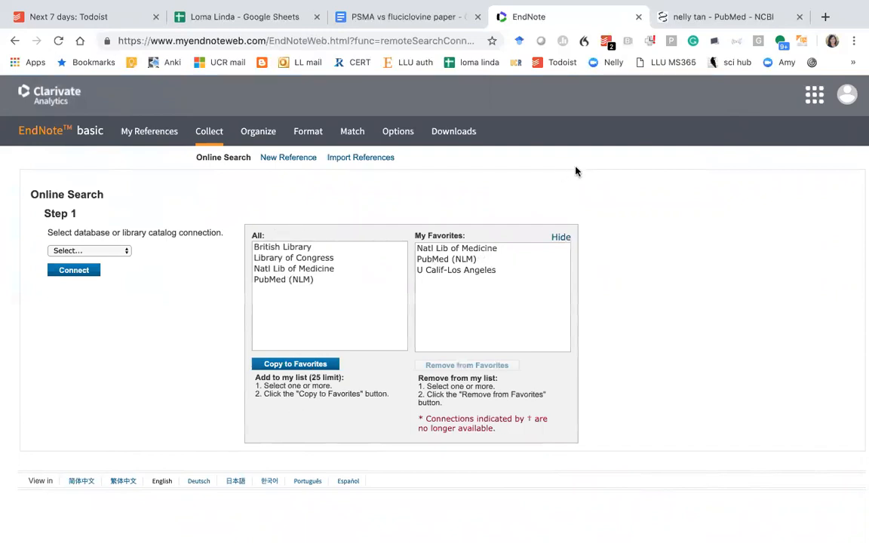
left_click(565, 237)
Step: Choose PubMed (NLM) as the database for the online search and connect to it
left_click(92, 251)
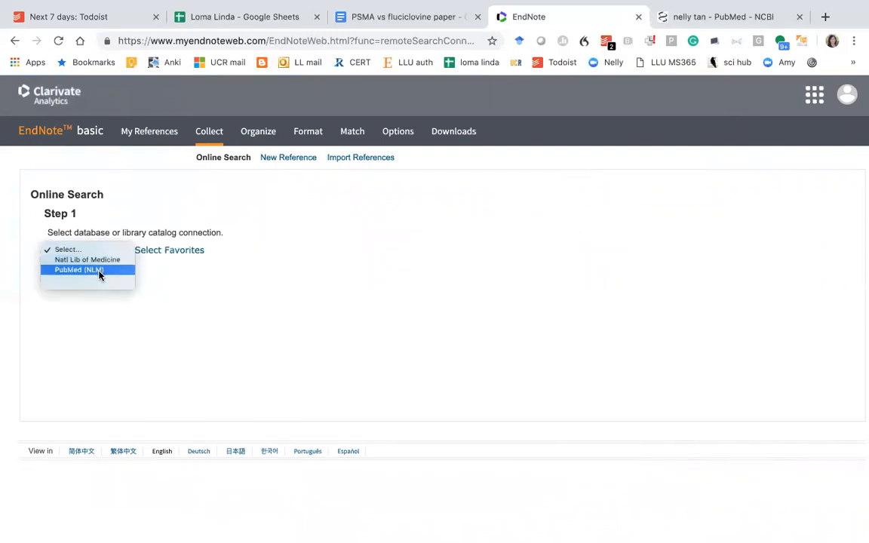
left_click(98, 272)
left_click(84, 274)
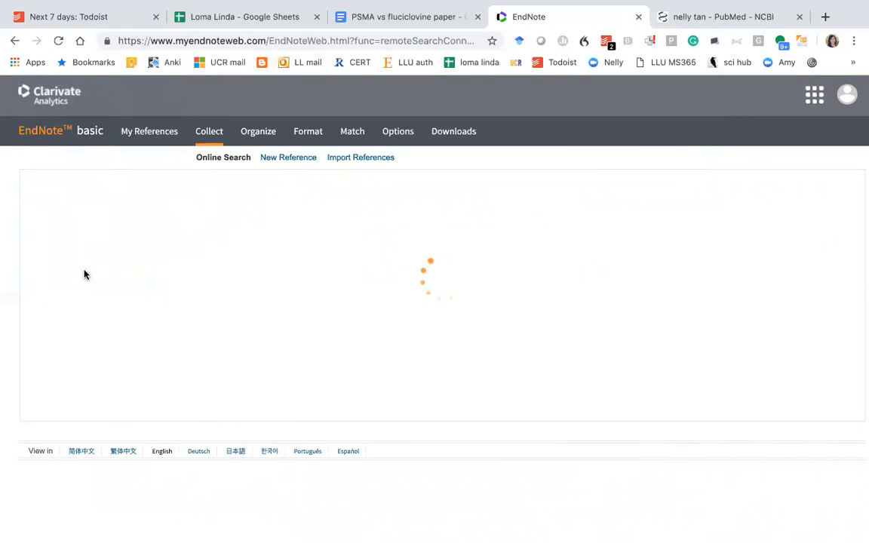
Step: Search PubMed (NLM) for 30995090 in the PMID field, retrieving all records
left_click(133, 236)
type("30995090")
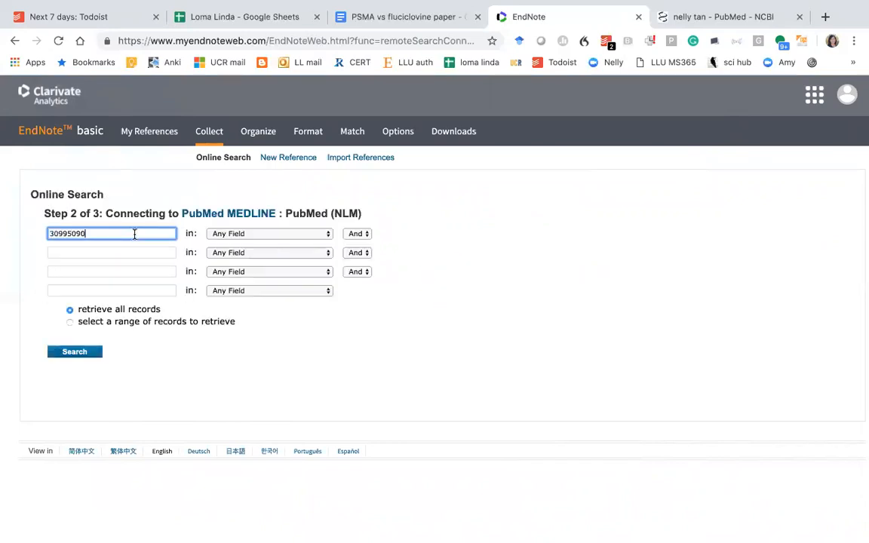
left_click(235, 233)
left_click(234, 250)
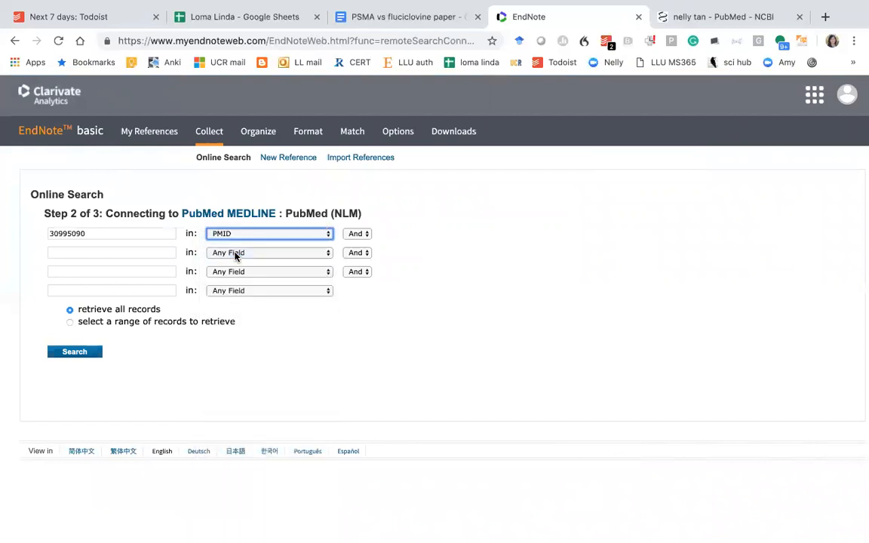
left_click(73, 353)
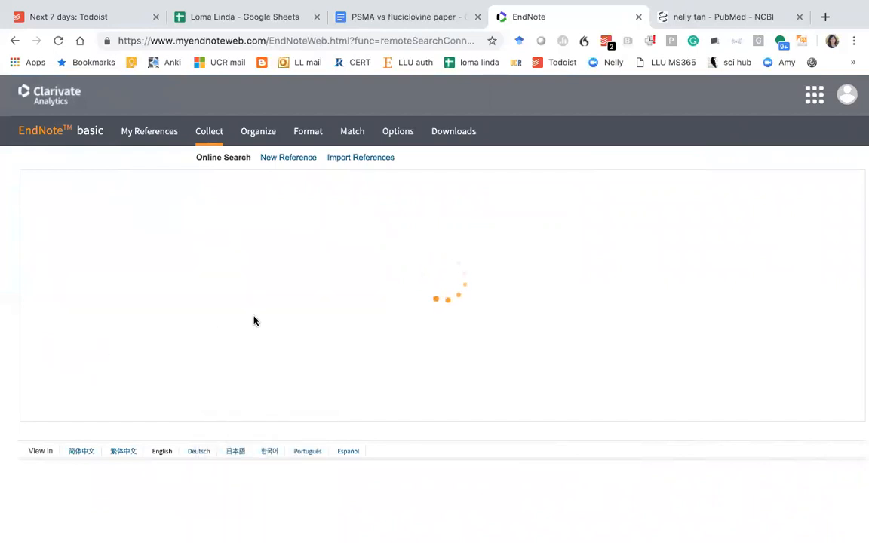
Step: Add the retrieved article on prostate cancer detection at 3-T multiparametric MRI to the prostate group
left_click(205, 321)
left_click(317, 284)
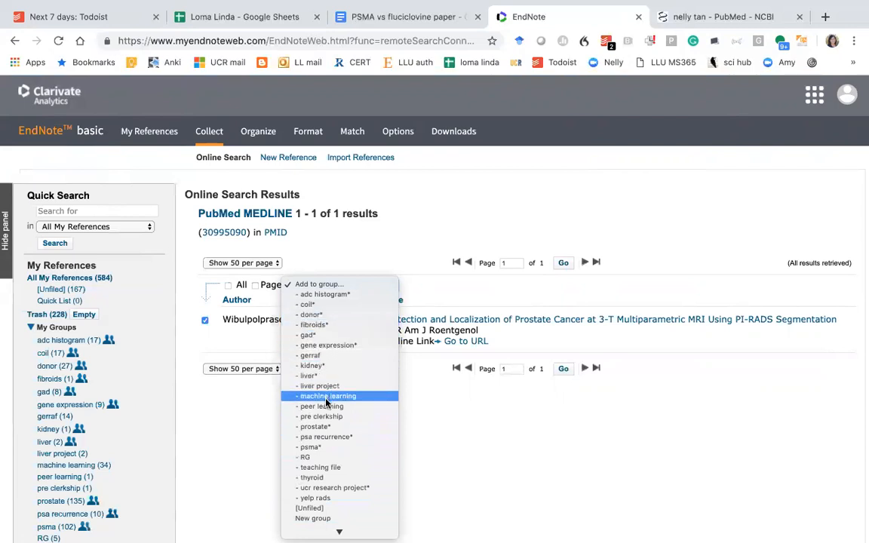
left_click(325, 426)
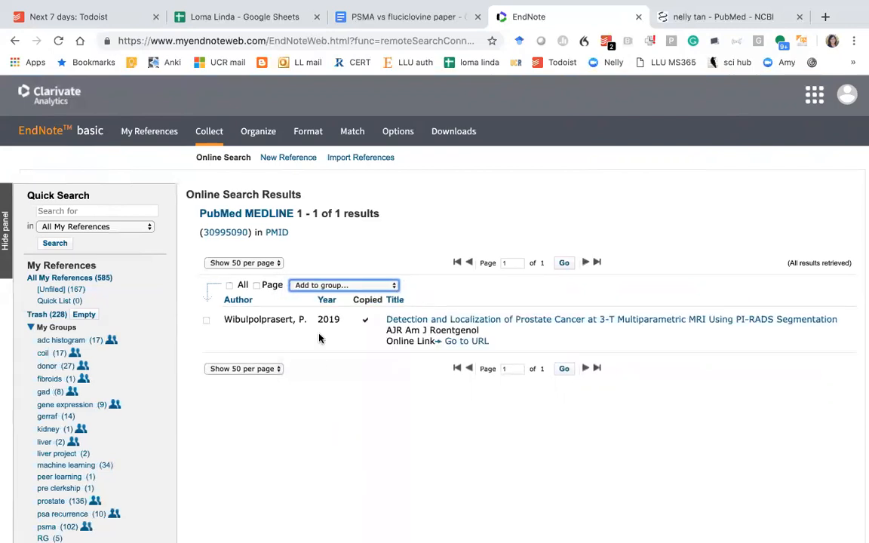
Step: View the sharing settings of the prostate group and go back to the full reference list
scroll(74, 408, "down", 3)
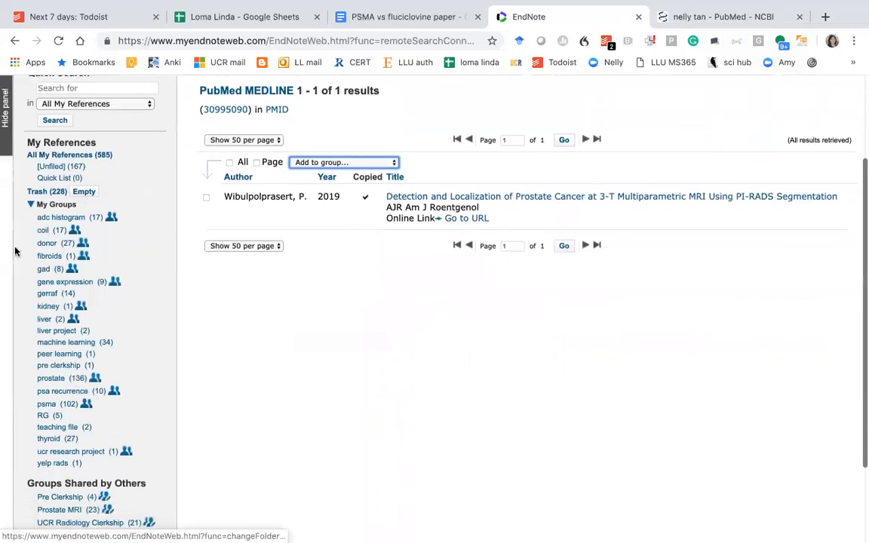
scroll(59, 407, "down", 1)
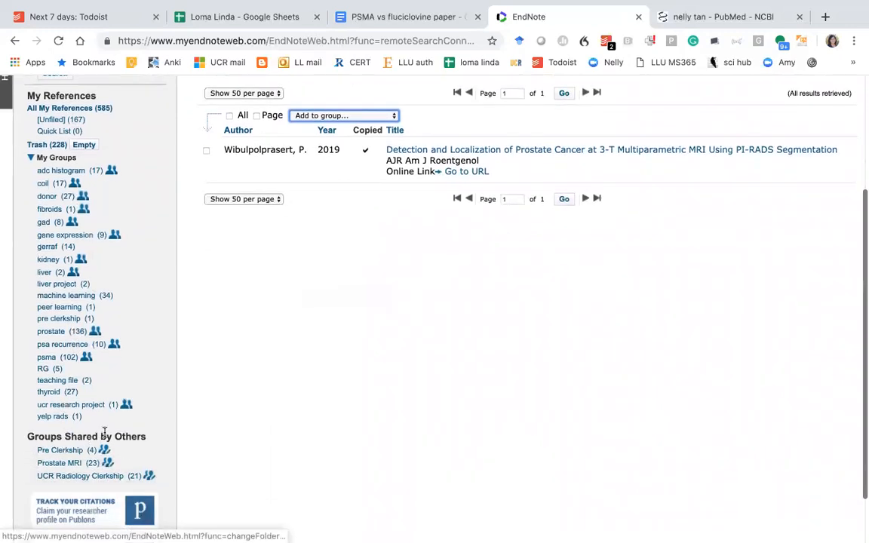
right_click(66, 334)
left_click(122, 293)
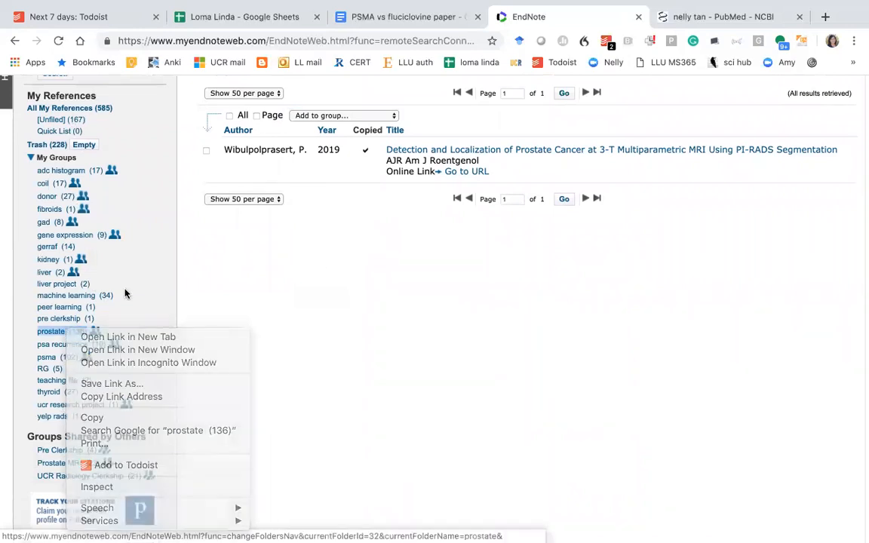
left_click(95, 332)
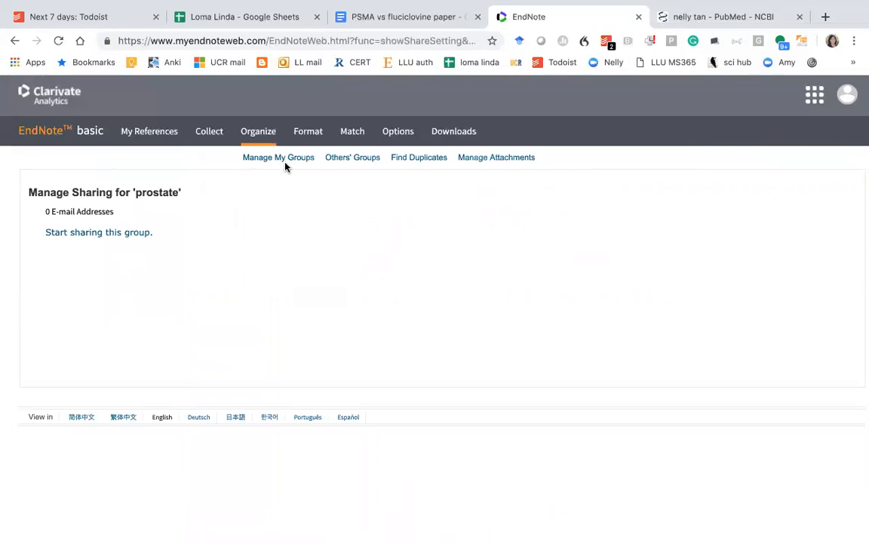
left_click(15, 41)
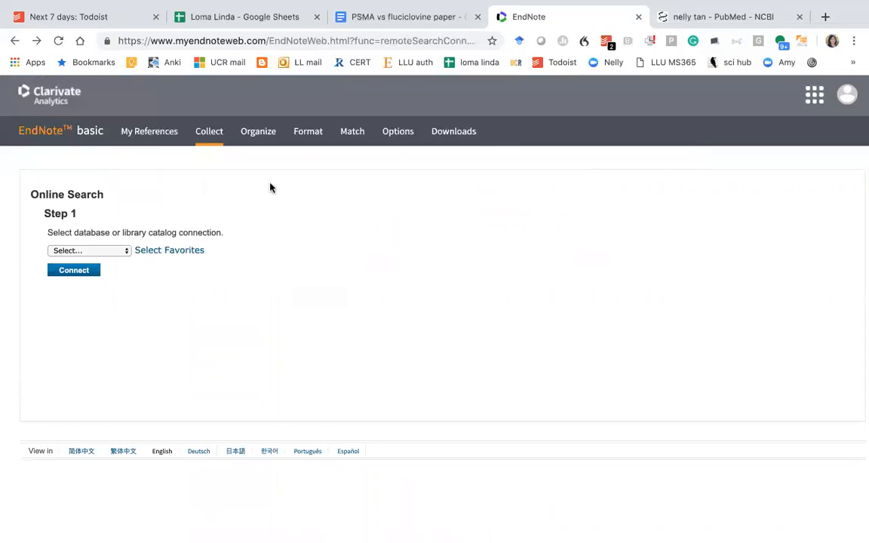
left_click(130, 132)
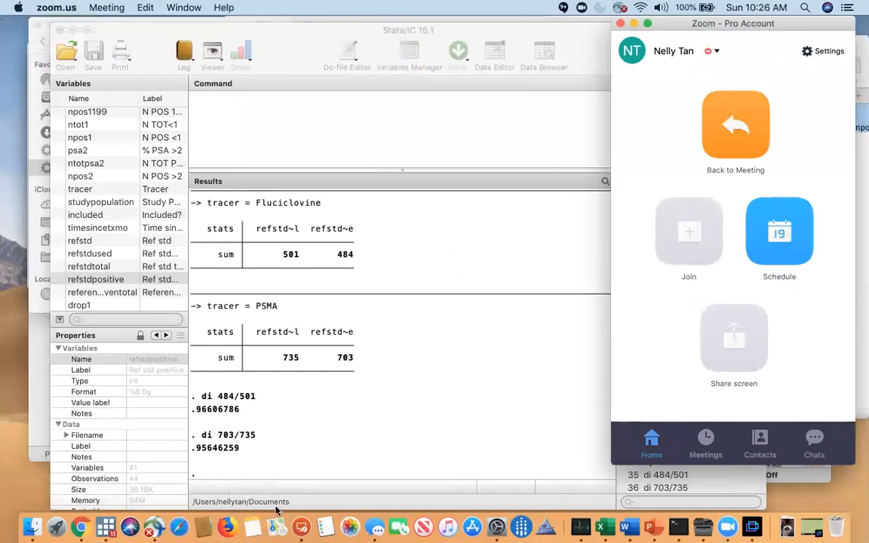
Step: Switch to Word, create a new blank document and write "Mri is awesome."
left_click(625, 527)
key("super+n")
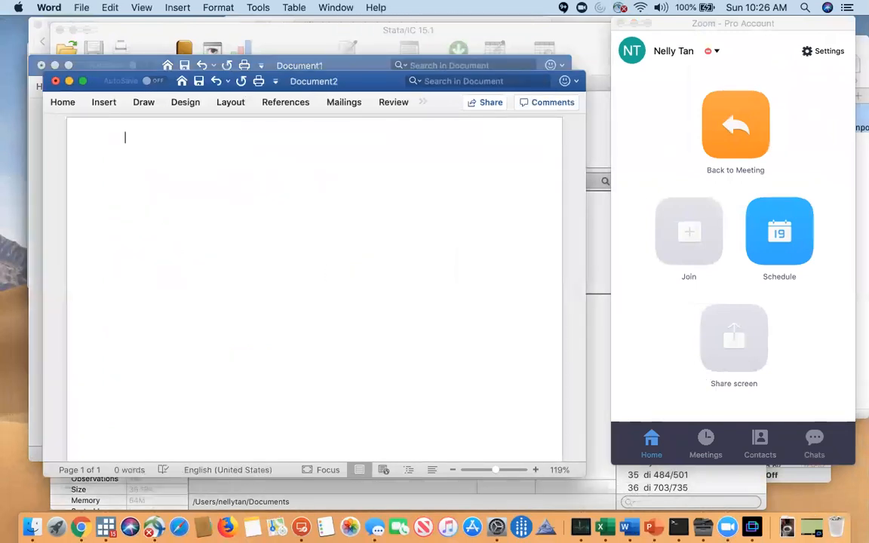
type("mRI")
key("BackSpace")
key("BackSpace")
key("BackSpace")
key("BackSpace")
type("r")
type("ir")
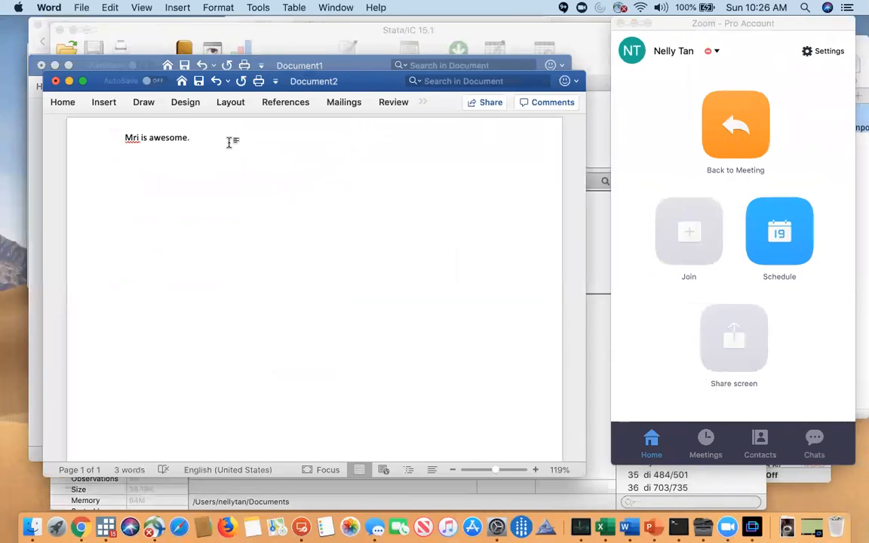
Step: Switch back to EndNote in the browser, open the Cite While You Write plug-in page and choose the Macintosh download
key("ctrl+Right")
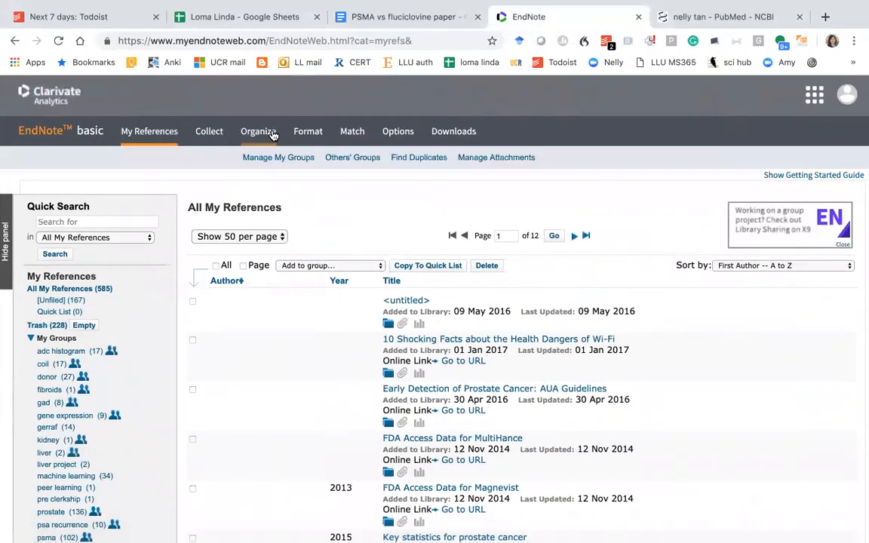
mouse_move(306, 133)
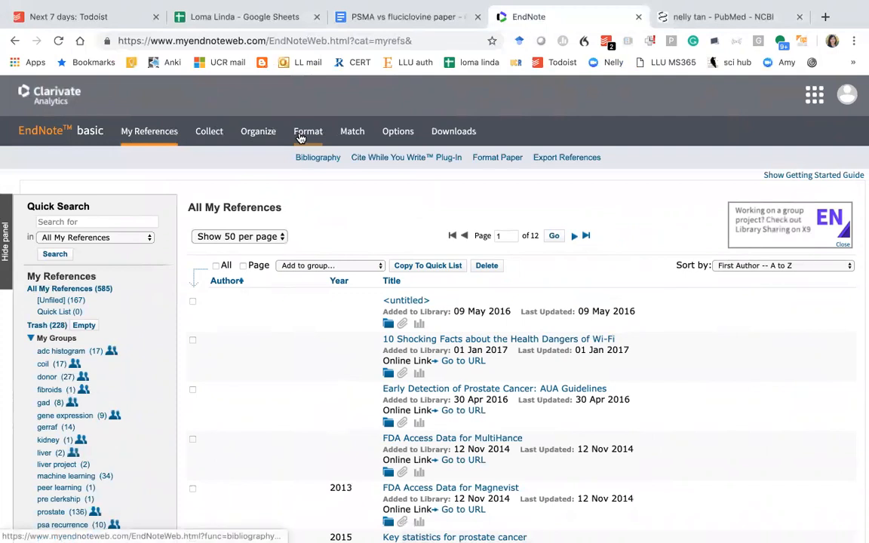
left_click(369, 161)
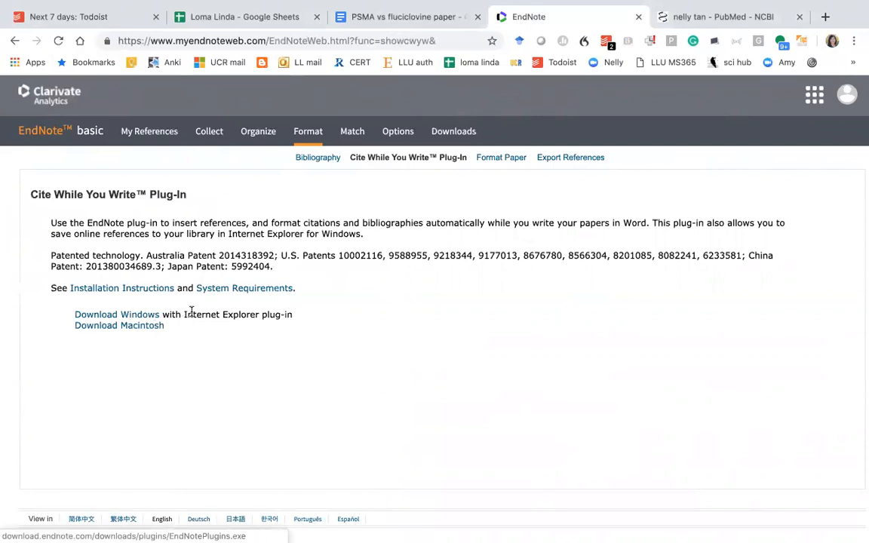
left_click(148, 327)
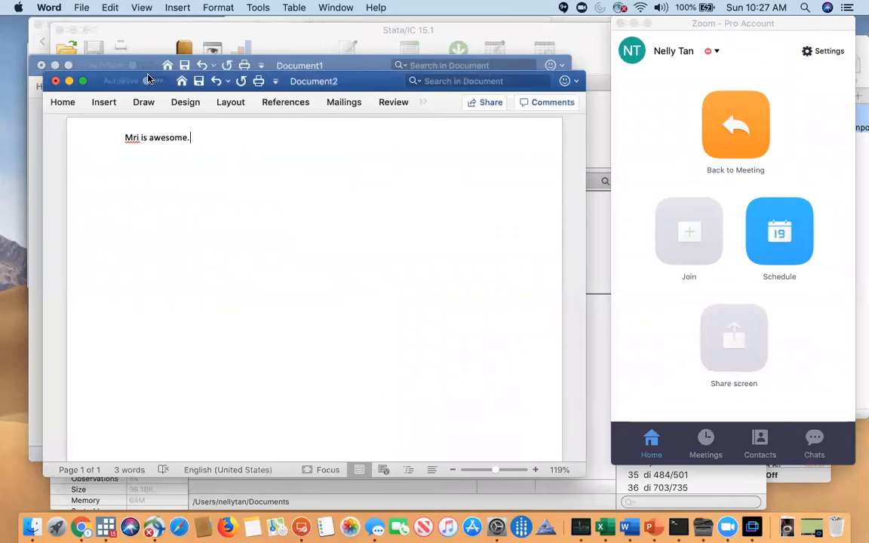
Step: In Word, search the EndNote library for 30995090 and insert the 2019 prostate cancer article as a citation after "Mri is awesome."
left_click(84, 81)
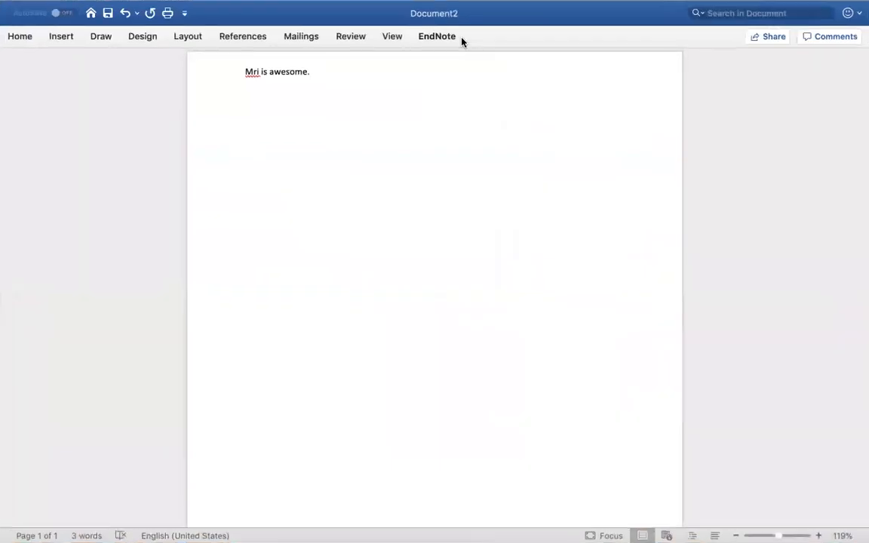
left_click(426, 41)
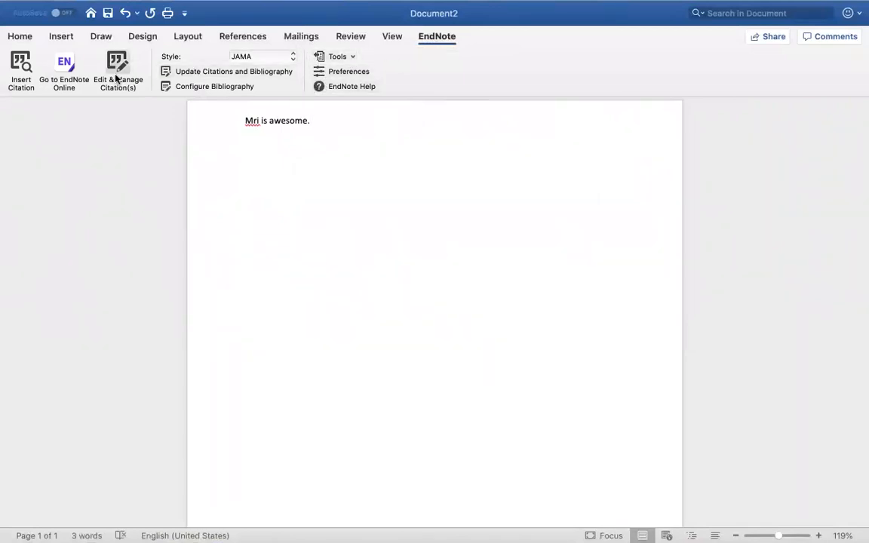
left_click(21, 68)
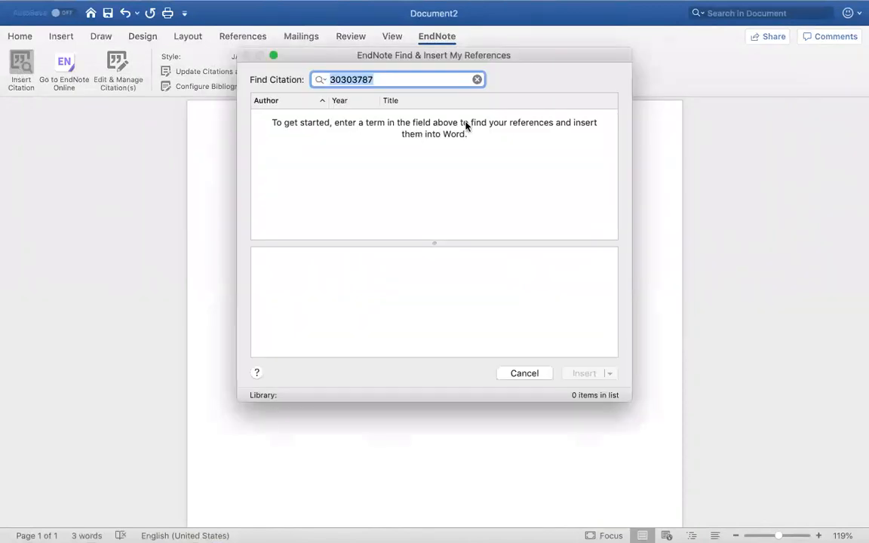
type("30995090")
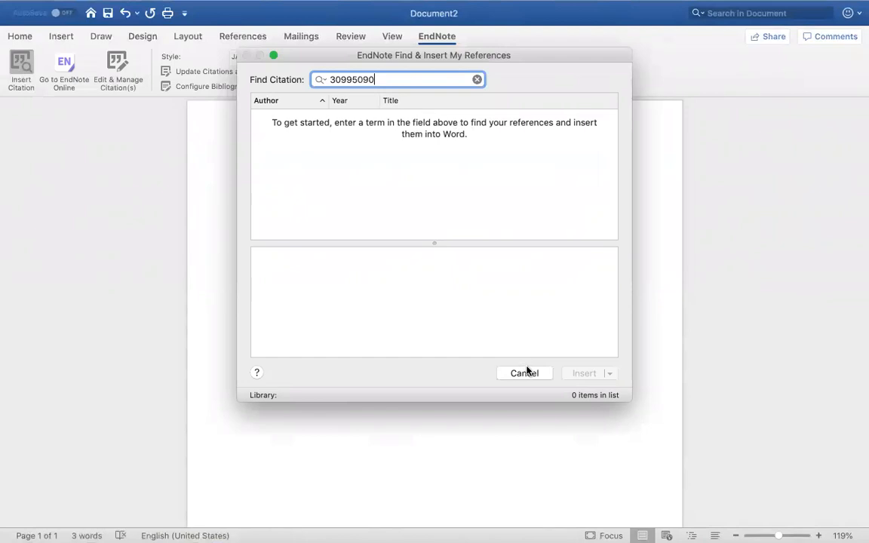
key("Return")
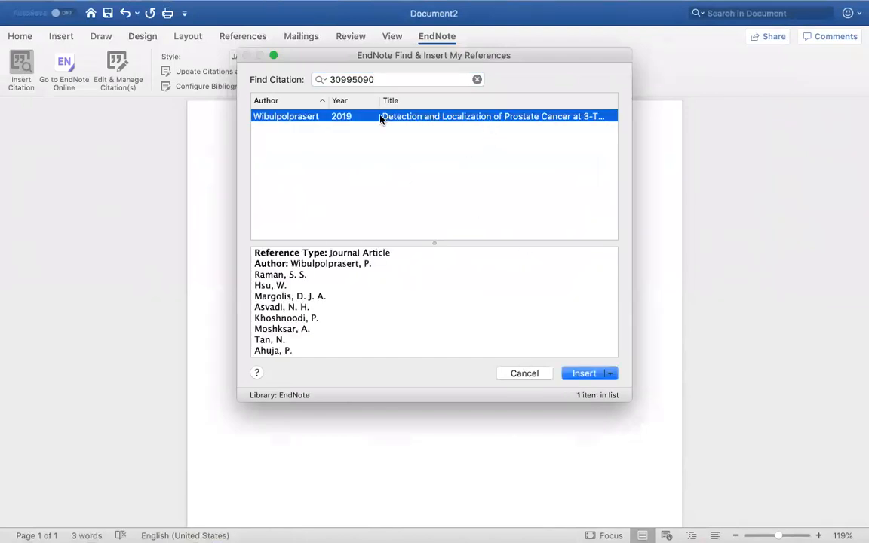
left_click(582, 375)
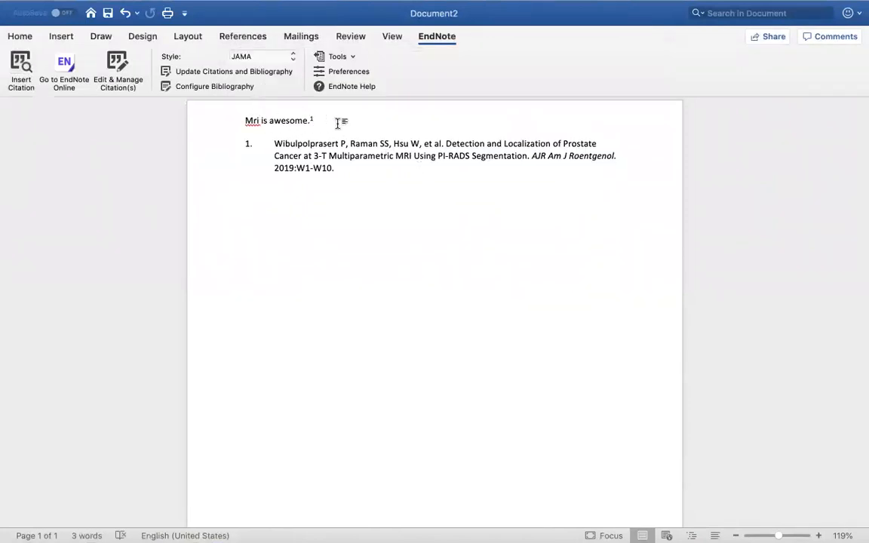
Step: Add the heading "REFERENCE:" above the bibliography, separated from the body text by a blank line
left_click(295, 130)
key("Return")
key("Return")
type("REFERENCE:")
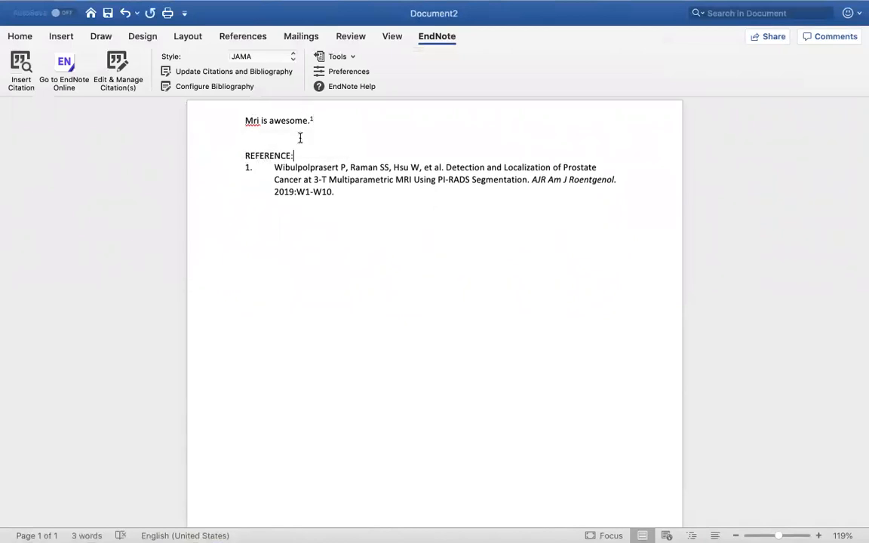
Step: Browse the complete list of EndNote output styles and choose JAMA for the document
left_click(265, 57)
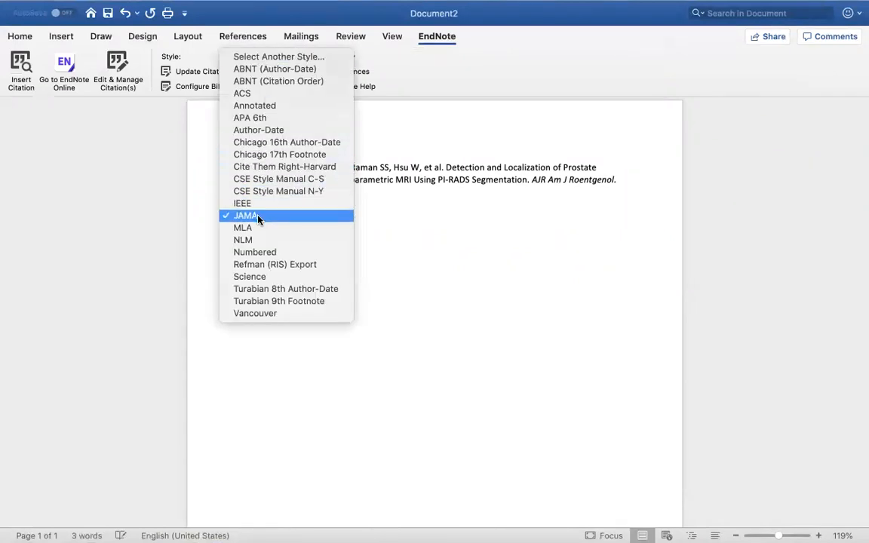
left_click(292, 58)
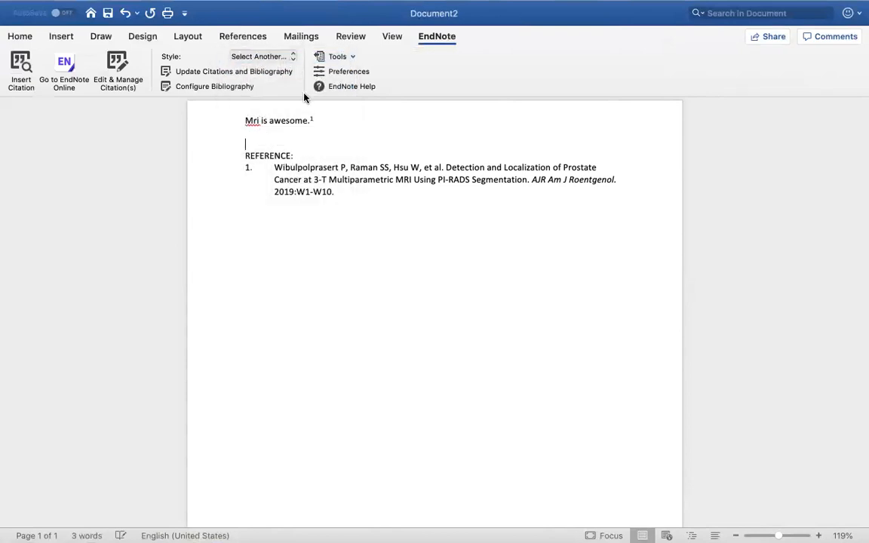
scroll(373, 282, "down", 3)
scroll(373, 283, "up", 3)
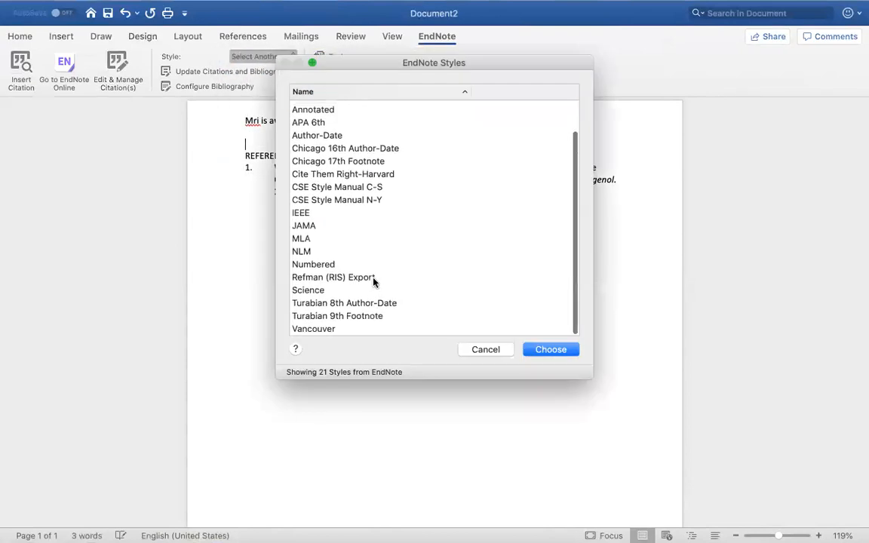
left_click(338, 264)
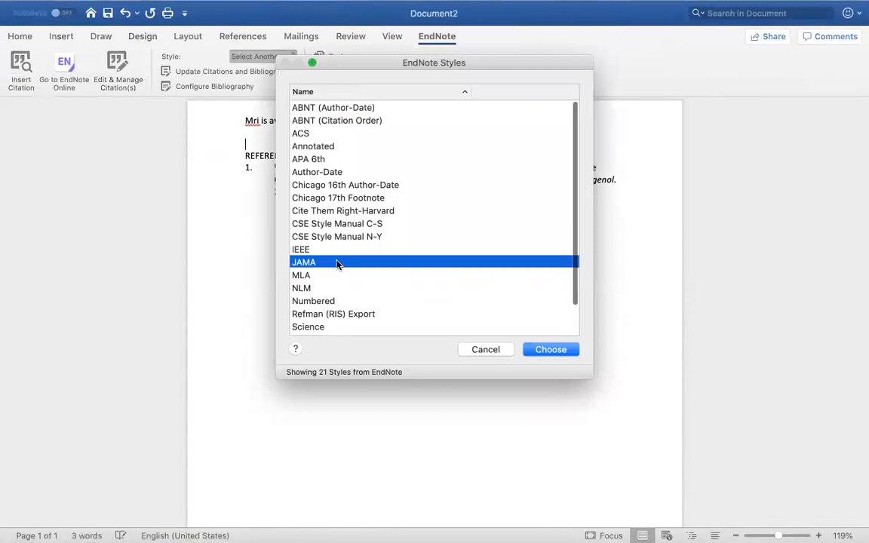
left_click(535, 350)
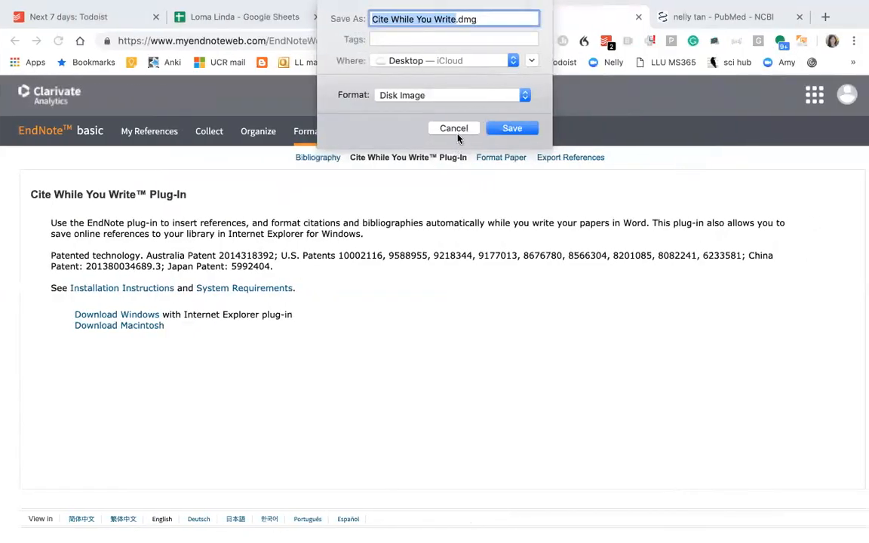
Step: Switch to Chrome, cancel saving the plug-in download and search the web for "endnote citation" in a new tab
left_click(456, 129)
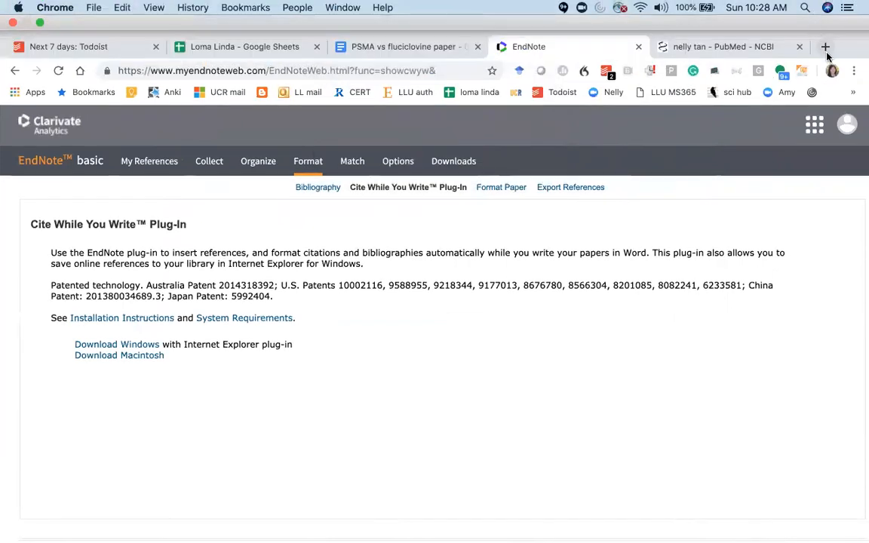
left_click(825, 48)
type("endo")
key("BackSpace")
type("n")
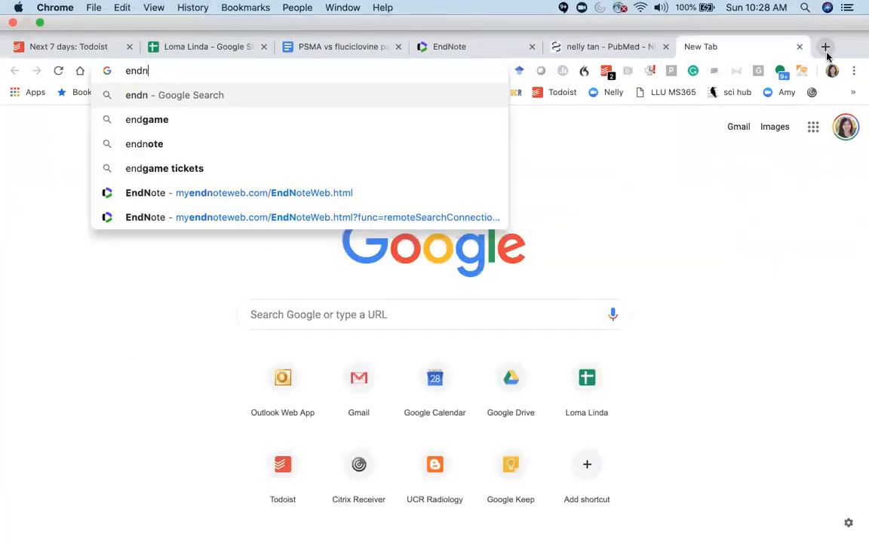
type("ote ")
type("si")
key("BackSpace")
key("BackSpace")
type("c")
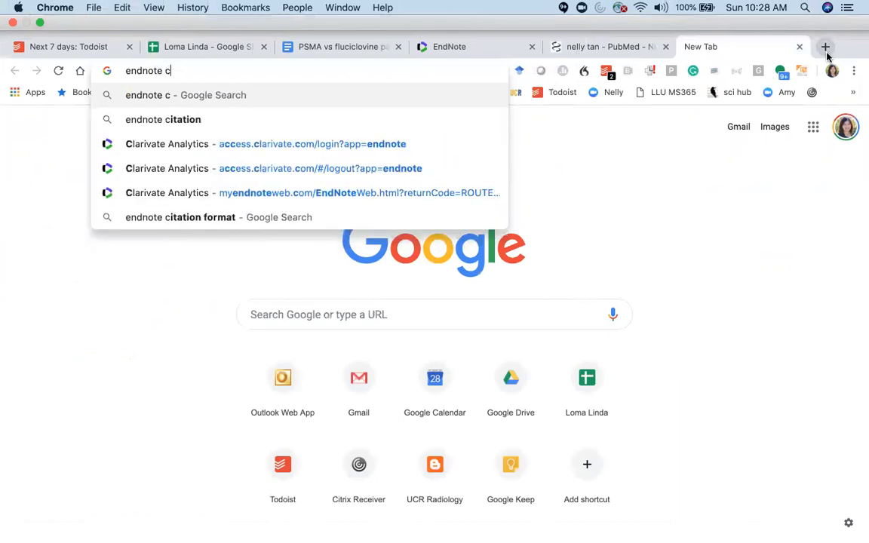
type("itation")
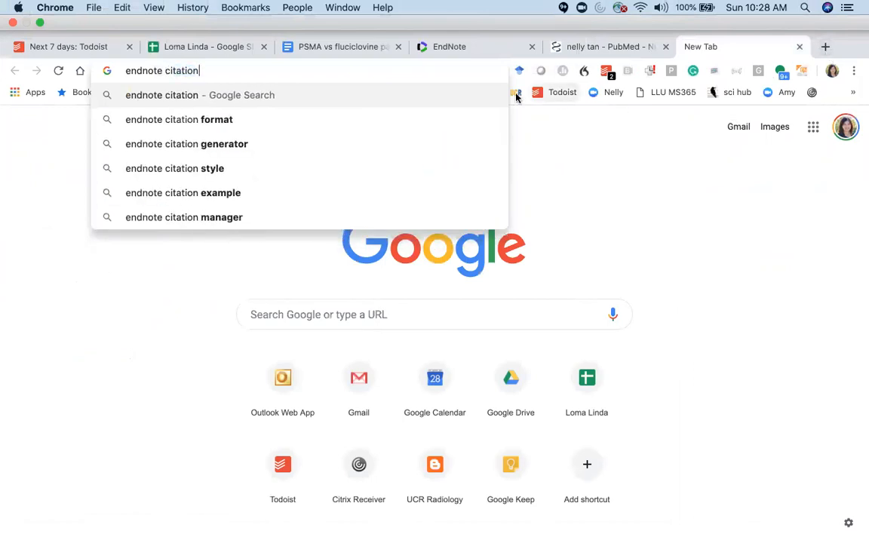
key("Down")
key("Return")
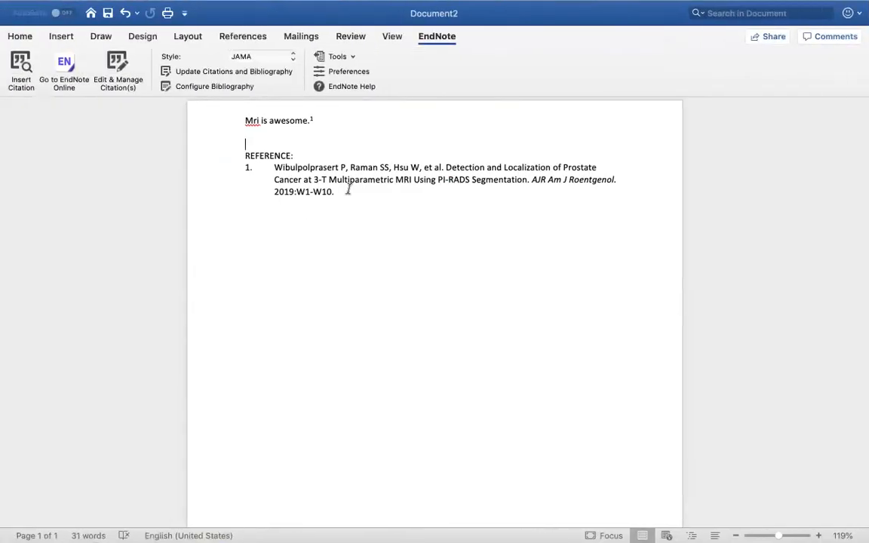
Step: Back in Word, search the library by author first name and cite the 2008 repeat biopsy and 2011 statin articles after "Mri is awesome."
left_click(346, 190)
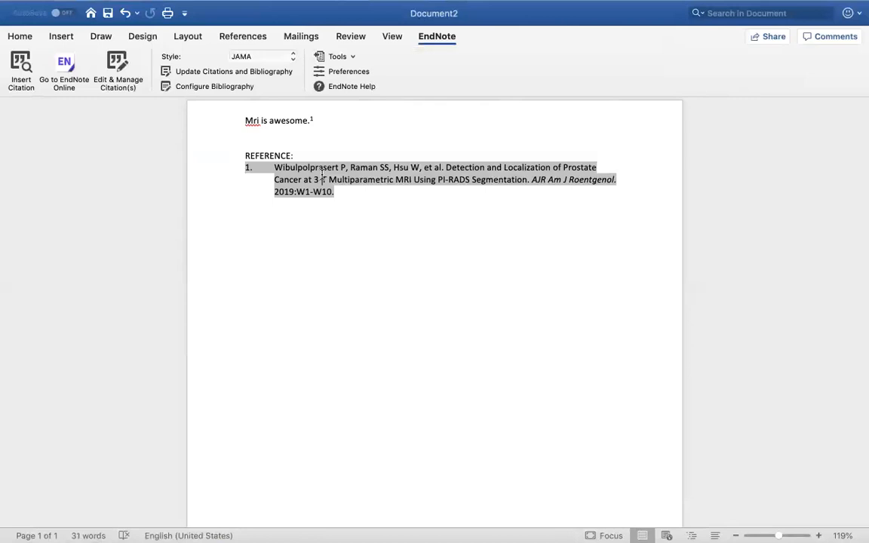
left_click(327, 124)
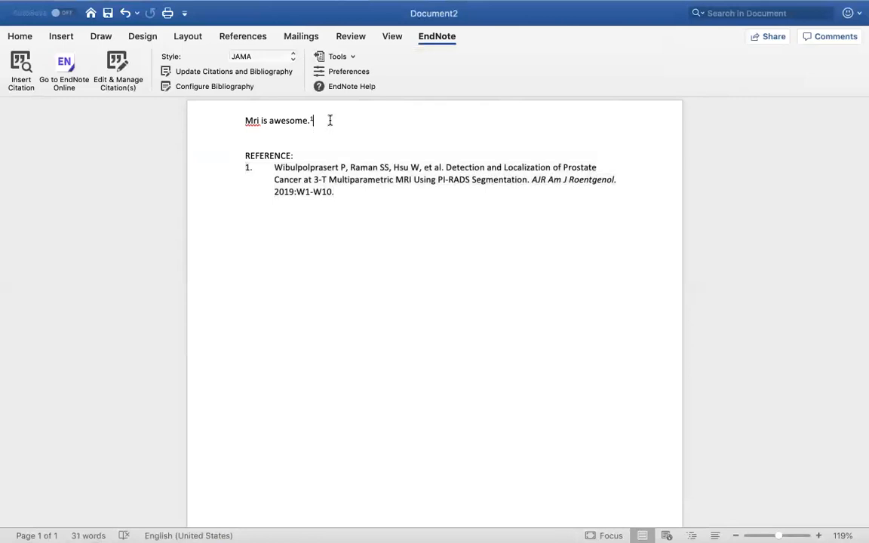
left_click(24, 66)
type("nelly")
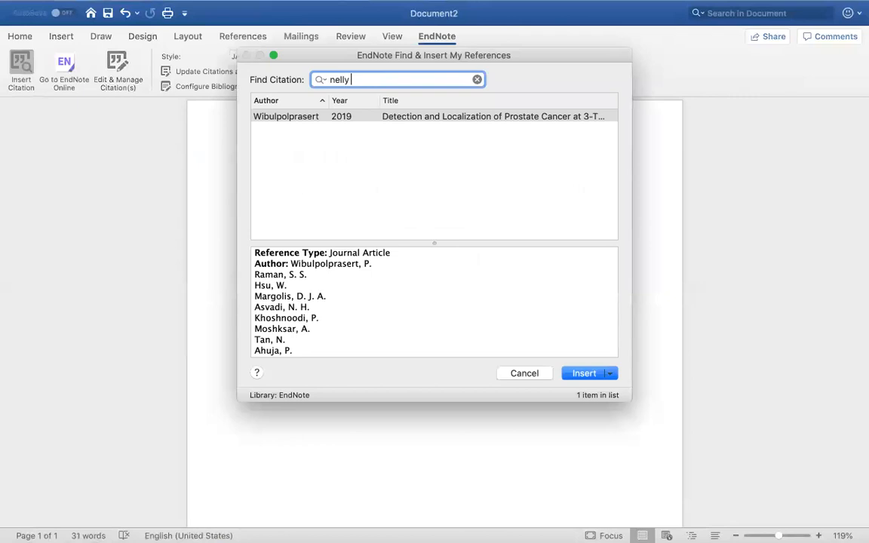
key("Return")
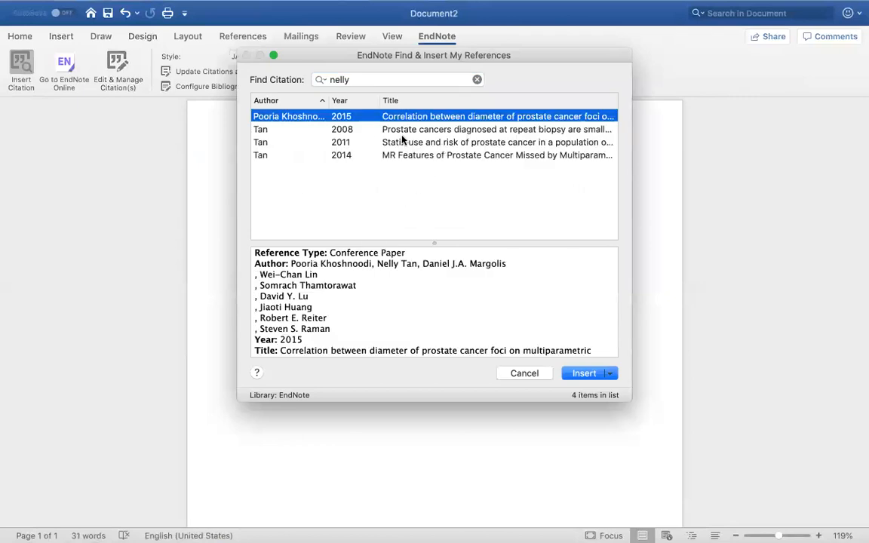
left_click(339, 132)
left_click(370, 143, "shift")
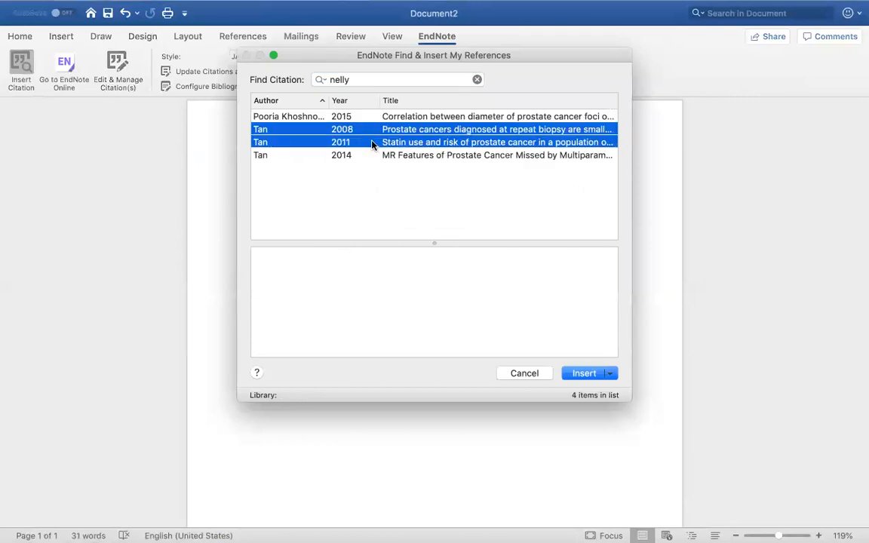
left_click(581, 374)
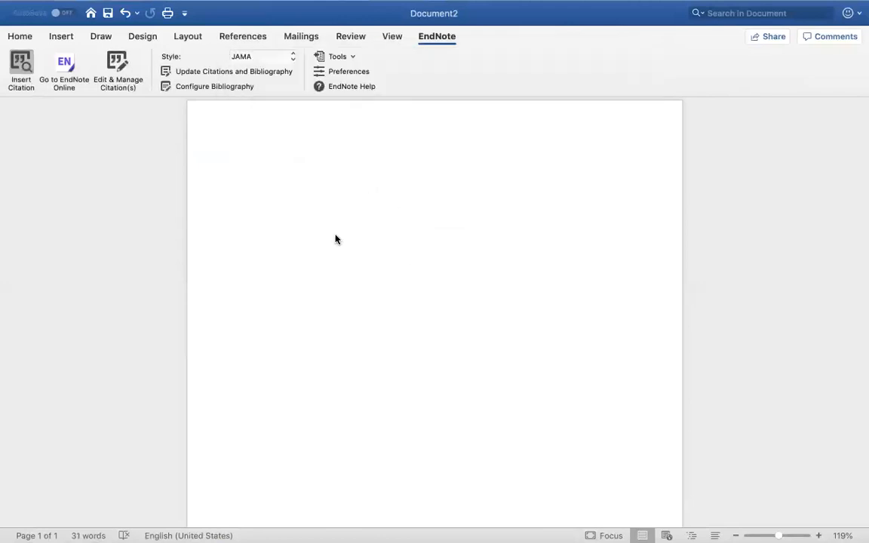
Step: Start a line below the first sentence reading "Testing. My name is" followed by the author's full name and a period
key("Return")
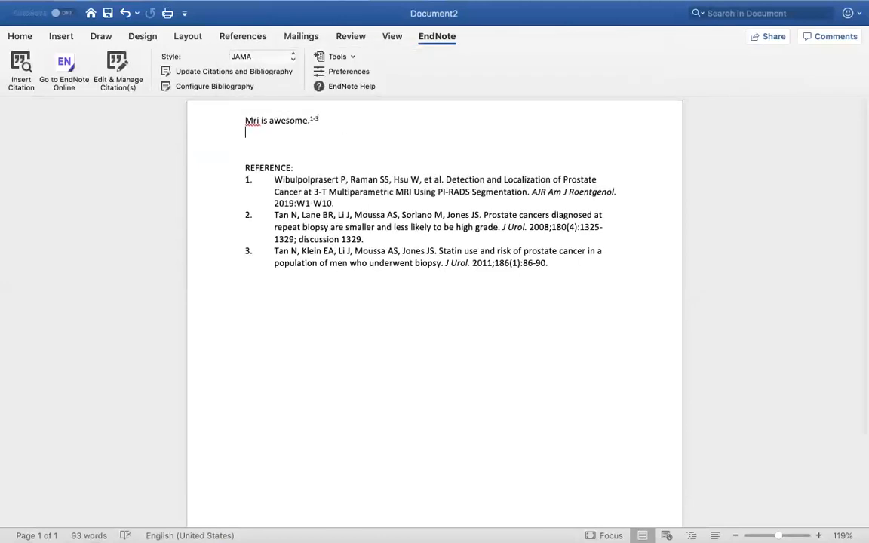
type("testing. my nam")
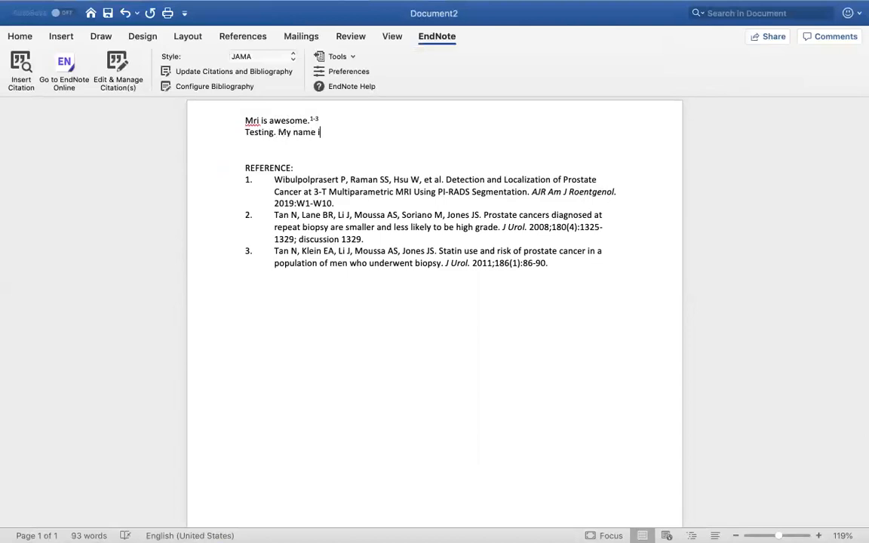
type("e is nelly tan.")
Step: Search the library for "prostate" and cite the 2015 multiparametric MRI and 2008 atypical glands articles after the second sentence
left_click(20, 69)
type("prostate")
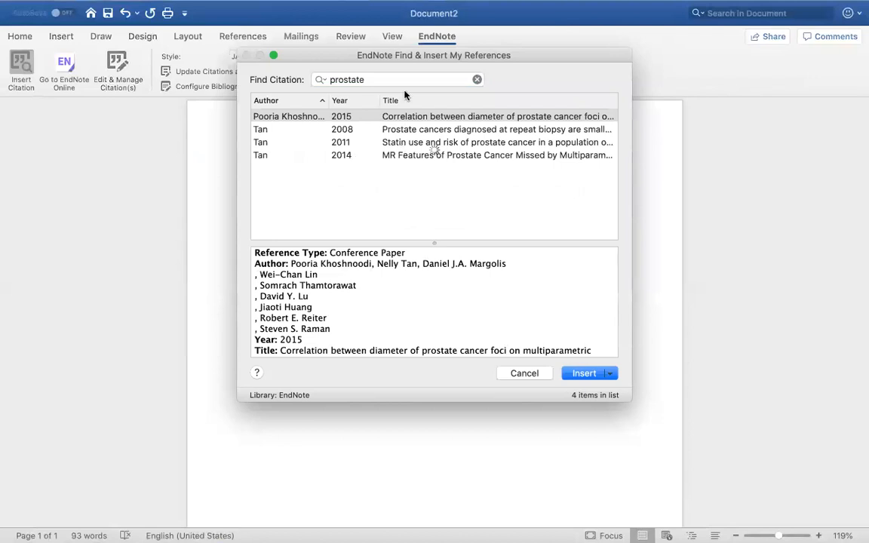
key("Return")
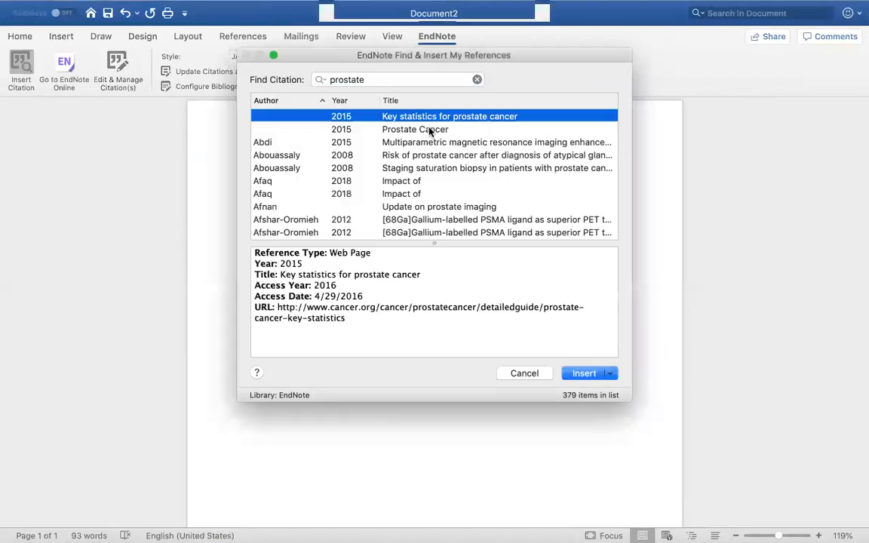
left_click(425, 155)
left_click(417, 182, "shift")
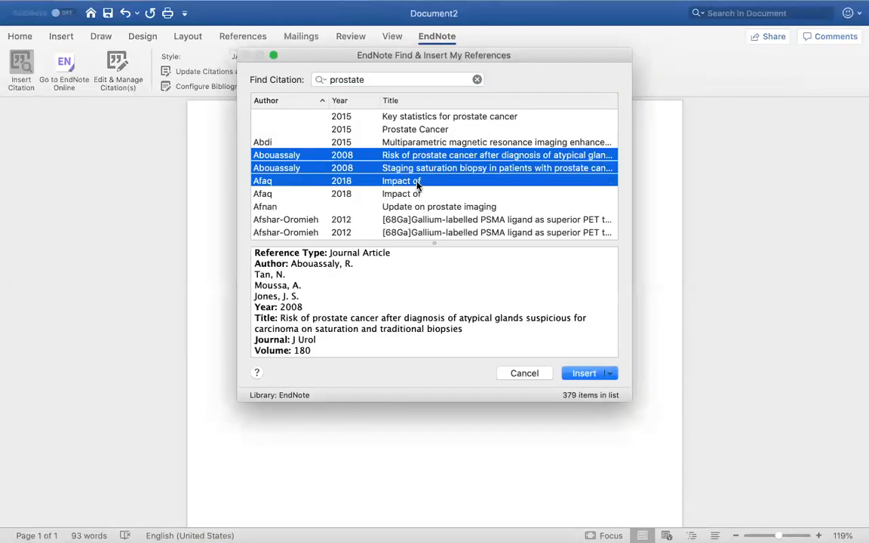
left_click(425, 154)
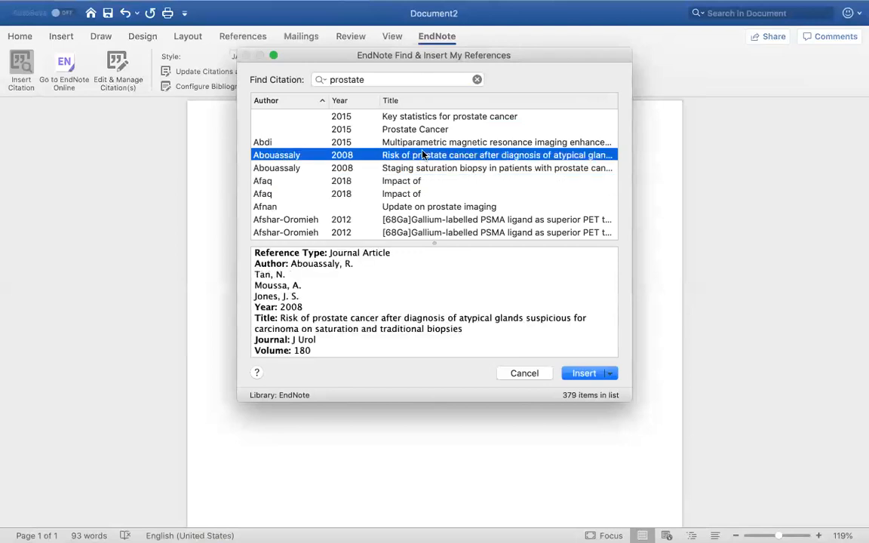
left_click(426, 143, "shift")
key("Return")
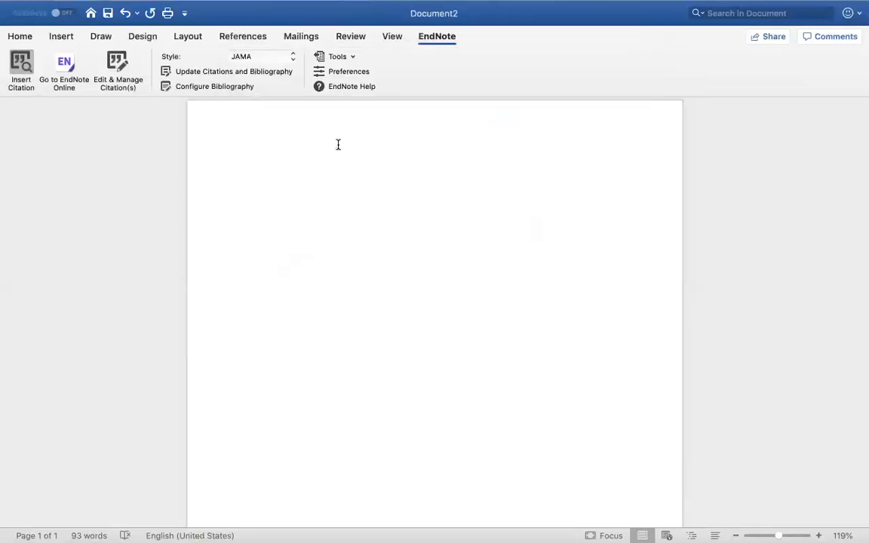
Step: Remove the 2008 repeat biopsy article from the citation group after "Mri is awesome." and apply the change
left_click(314, 117)
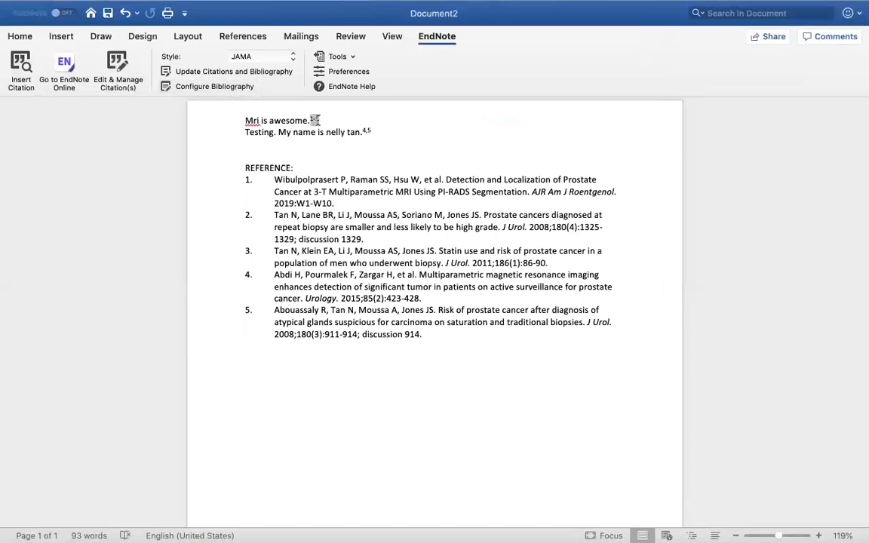
left_click(298, 214)
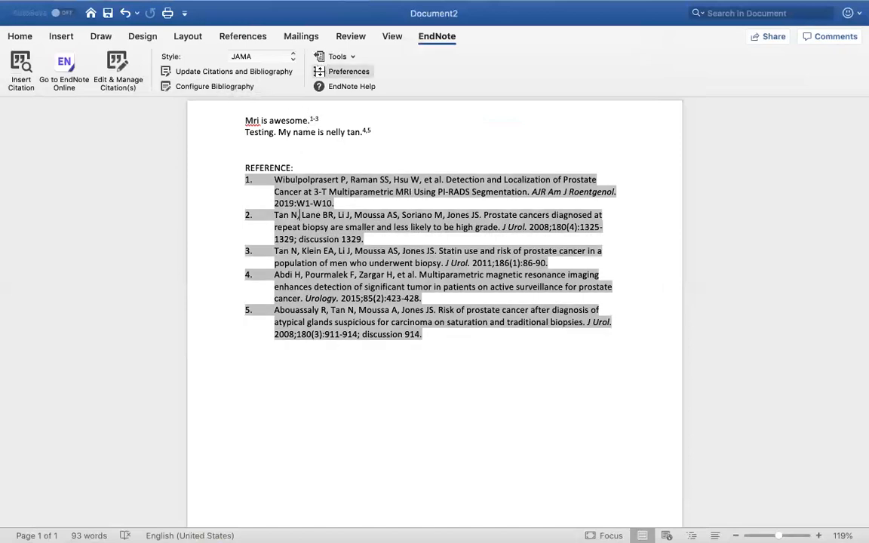
left_click(312, 120)
left_click(105, 67)
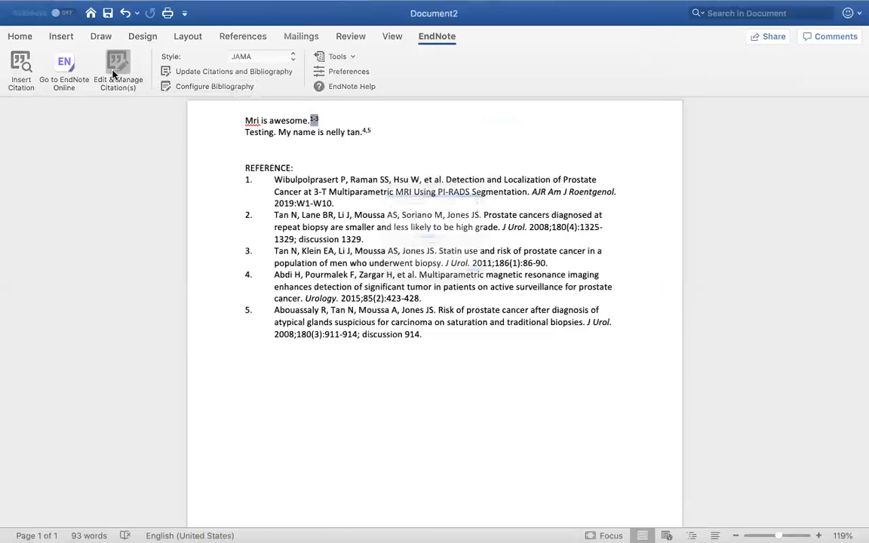
left_click(330, 114)
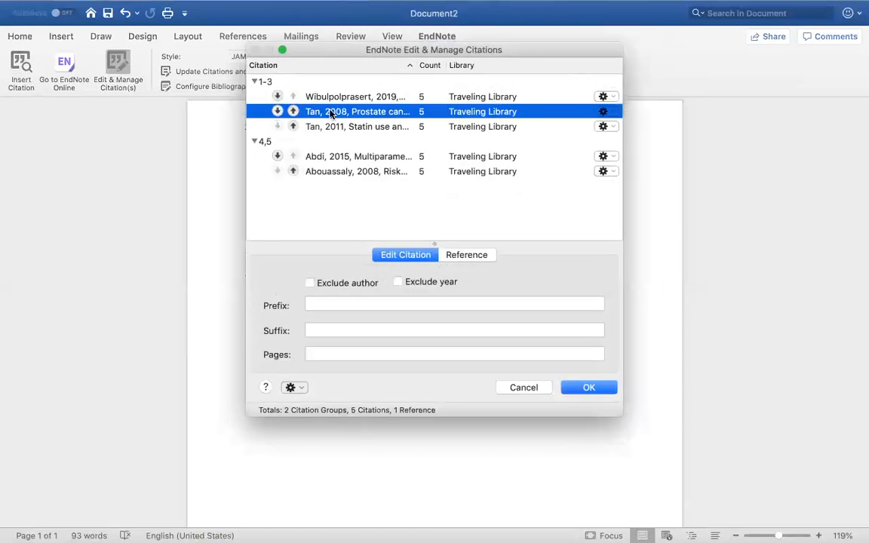
left_click(605, 112)
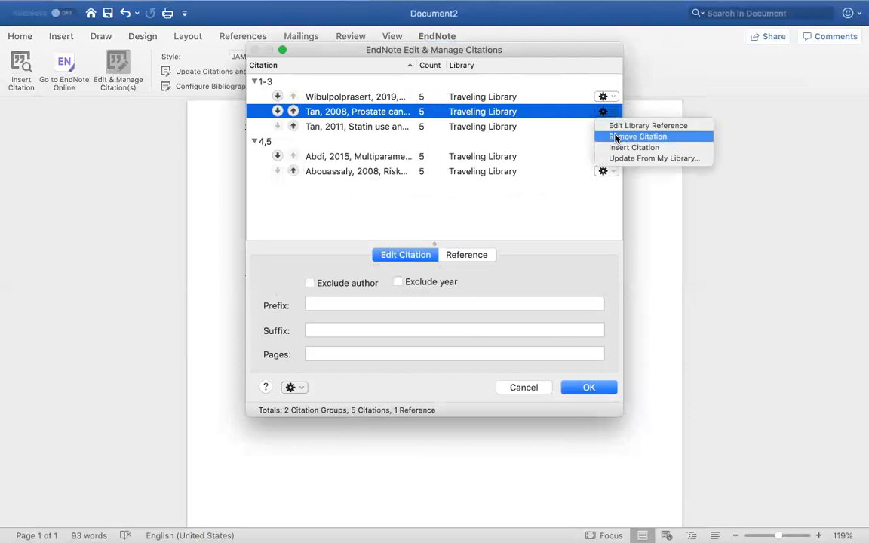
left_click(615, 136)
left_click(579, 387)
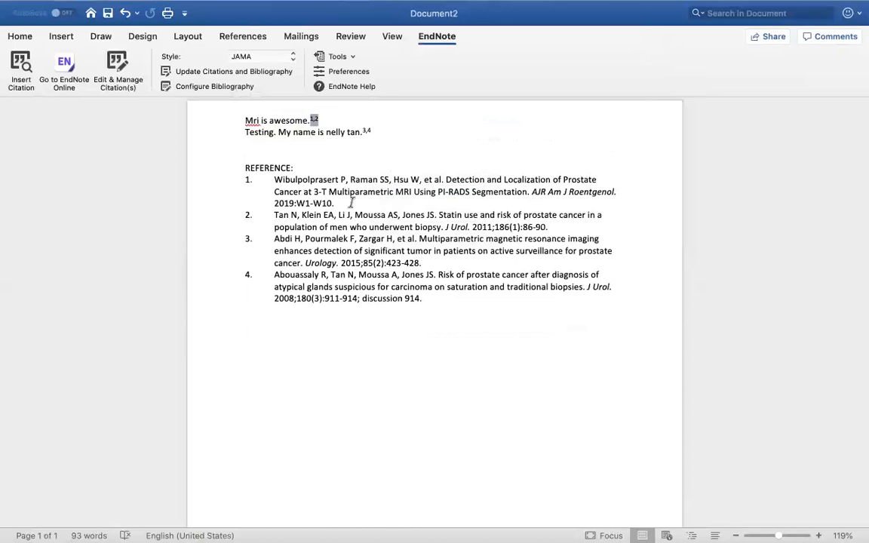
left_click(366, 131)
left_click(283, 148)
left_click(266, 145)
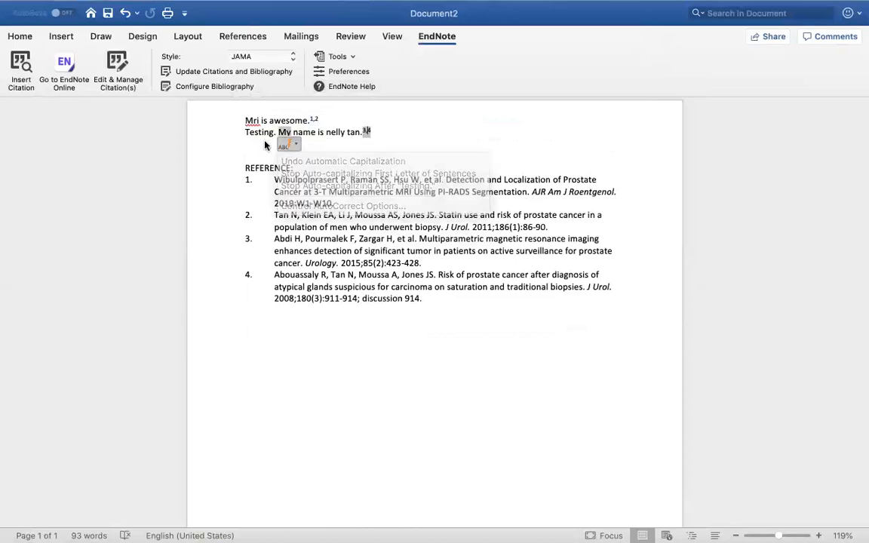
left_click(325, 142)
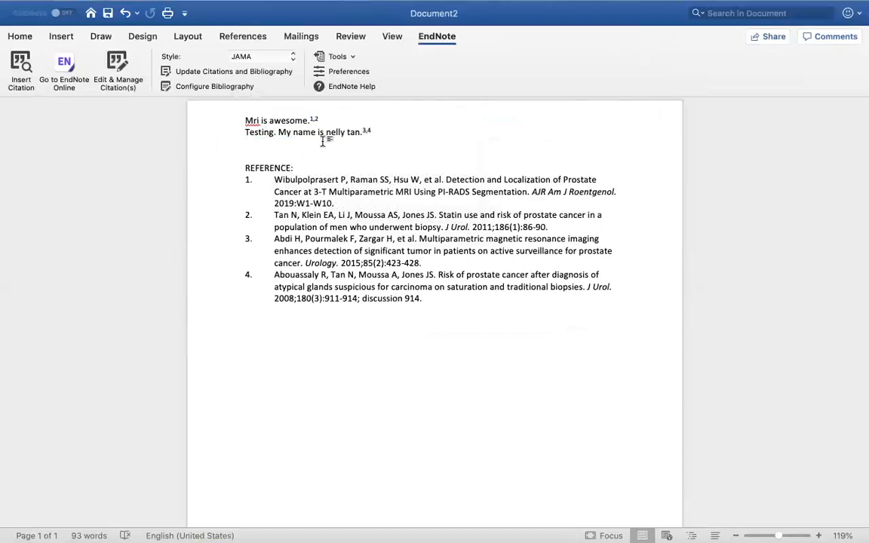